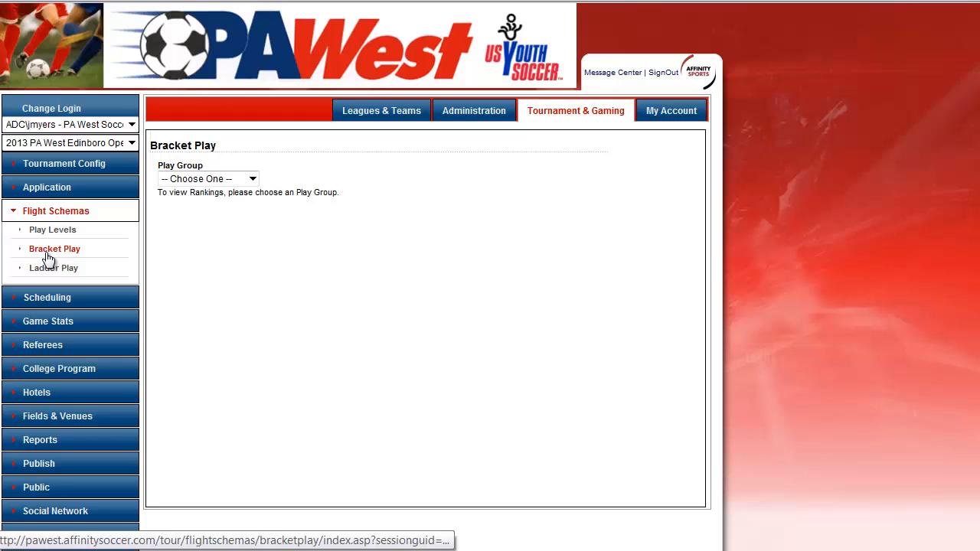
- Choose the U10 Boys Red play group and create bracketing with 5 teams per bracket
click(253, 181)
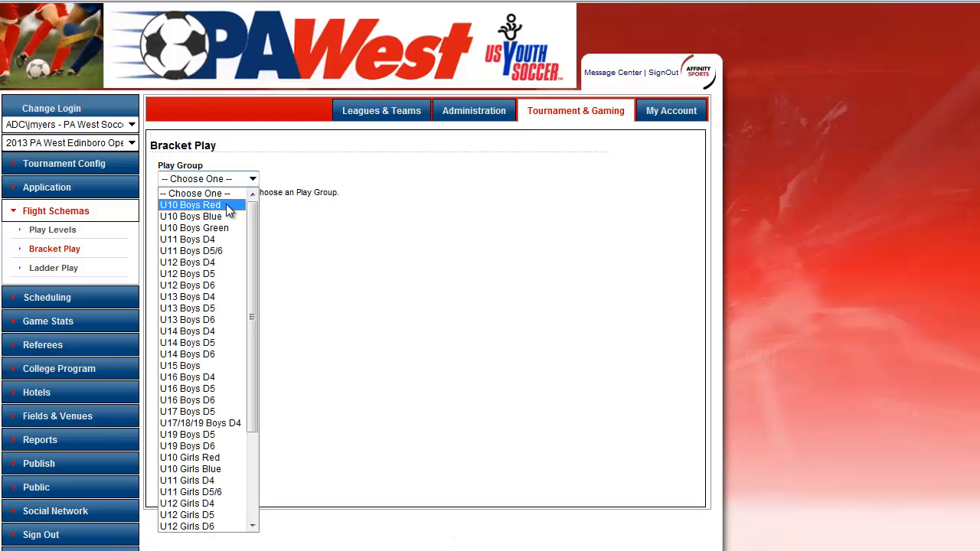
click(226, 204)
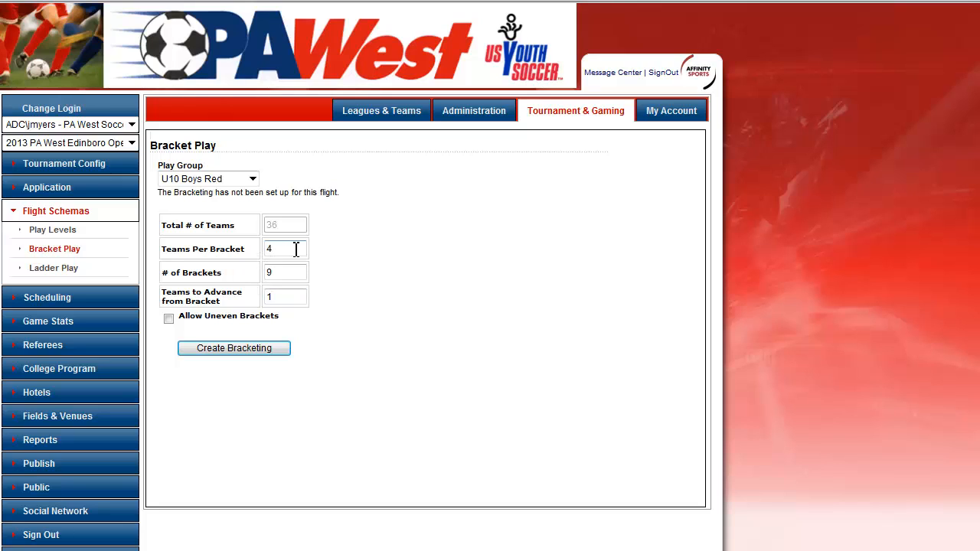
drag(294, 249, 255, 258)
drag(292, 275, 194, 268)
click(287, 251)
drag(283, 252, 246, 254)
text(5)
click(245, 353)
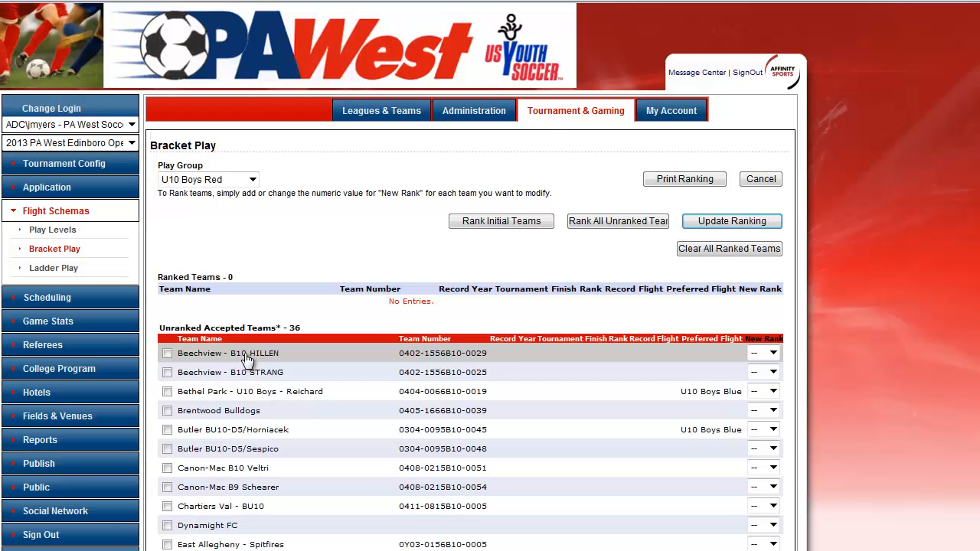
- Rank Butler BU10-D5/Horniacek A1, Butler BU10-D5/Sespico A2, Dynamight FC A3 and East Allegheny - Spitfires A4, then update the ranking
scroll(877, 407, down, 4)
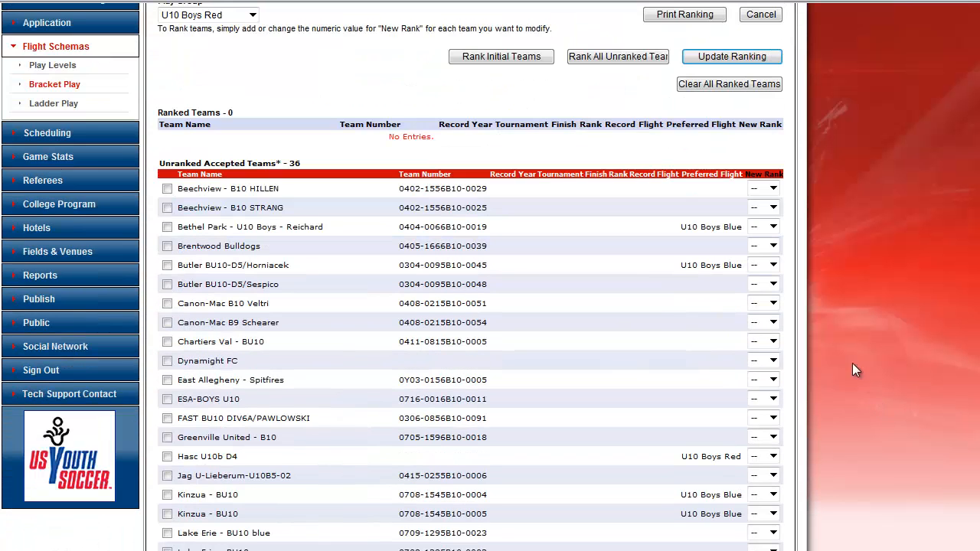
click(772, 263)
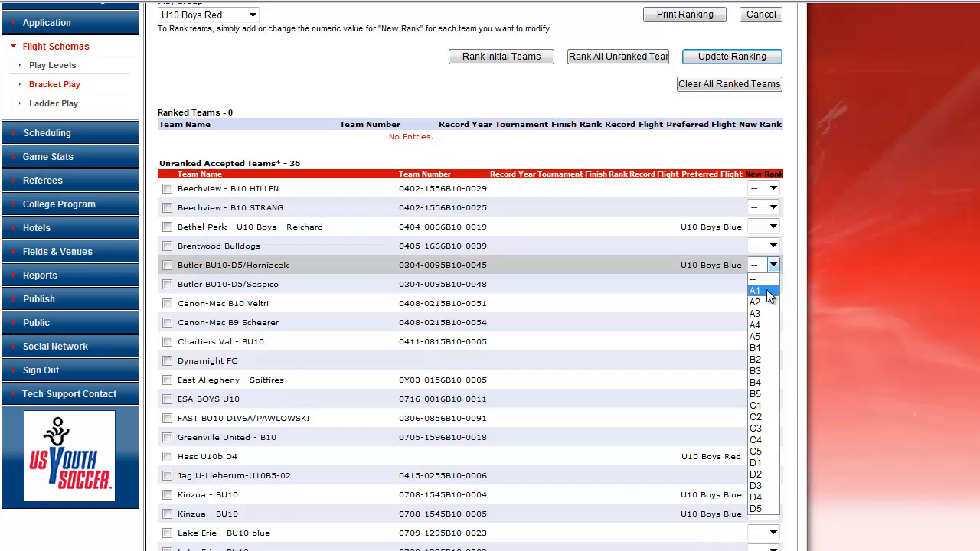
click(768, 294)
click(773, 285)
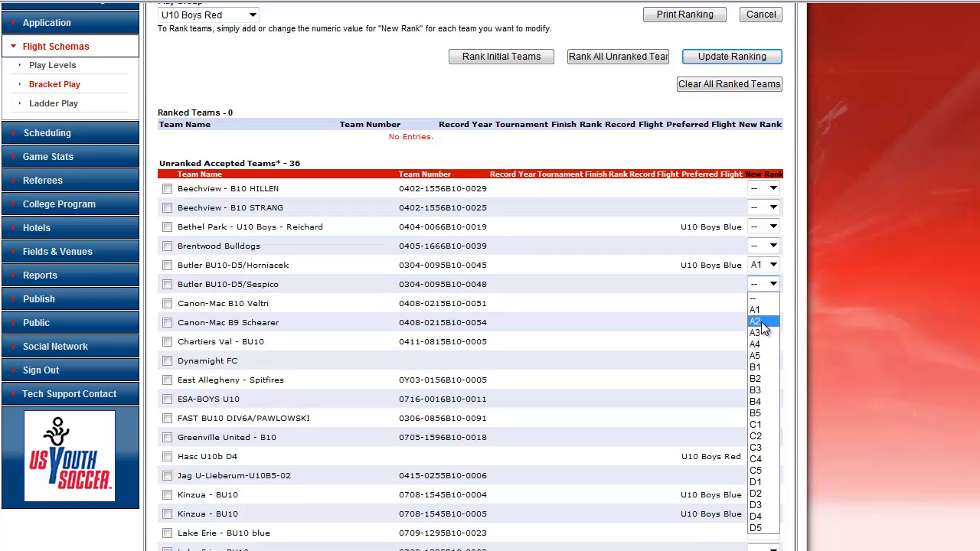
click(762, 321)
click(772, 360)
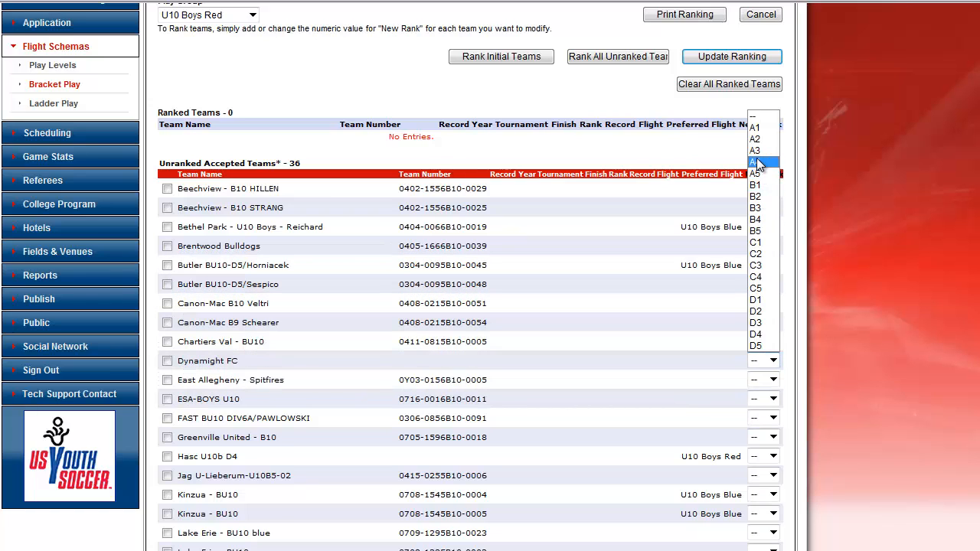
click(757, 164)
click(772, 380)
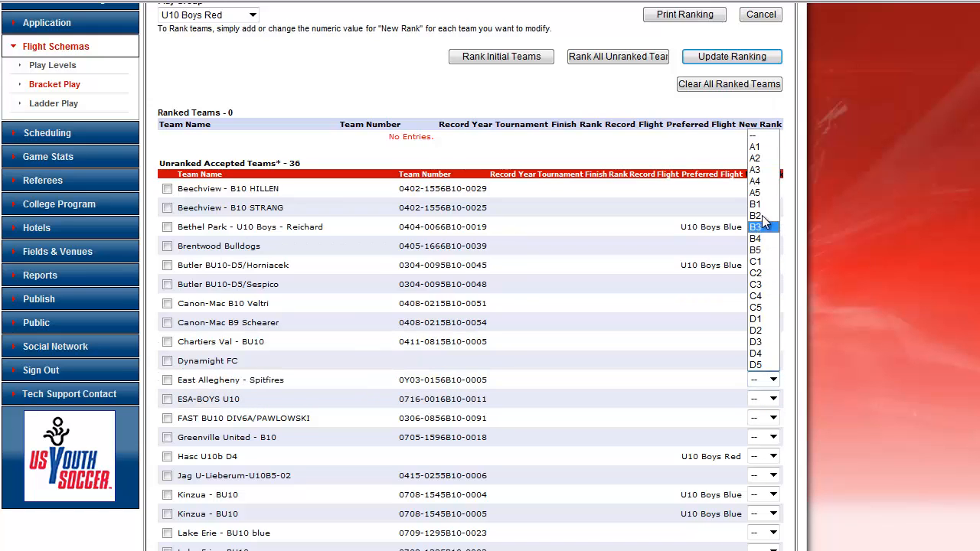
click(757, 180)
click(559, 103)
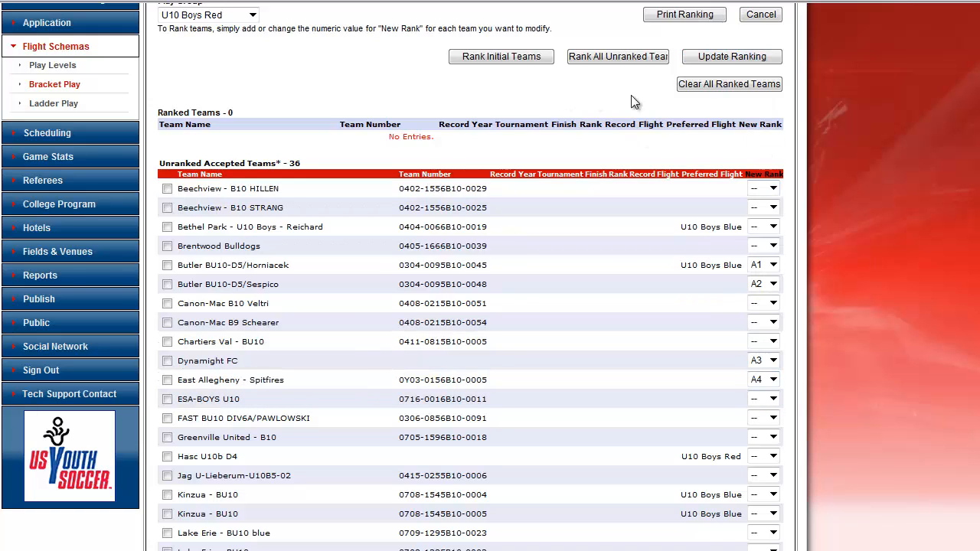
click(715, 61)
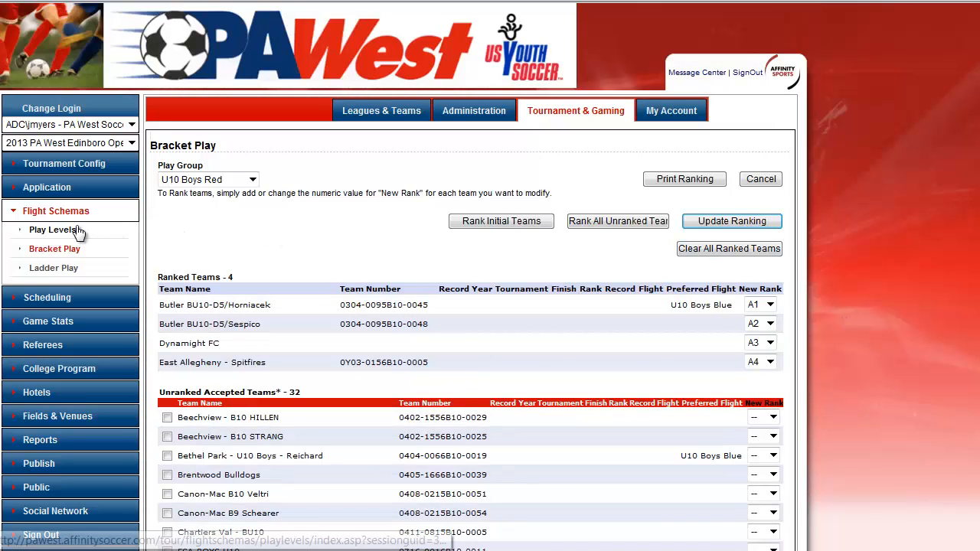
- Open the team list of the U10 Boys Red play level's bracket round
click(52, 233)
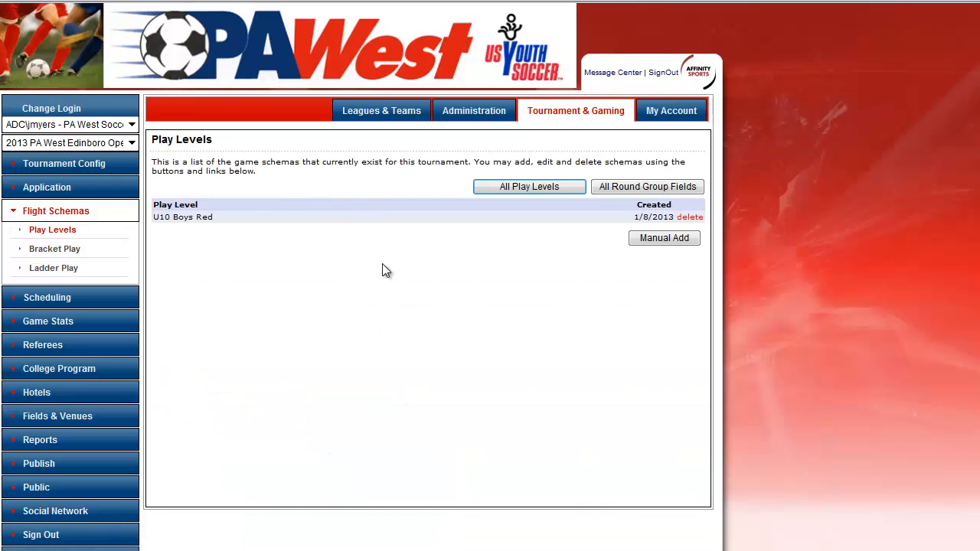
click(260, 219)
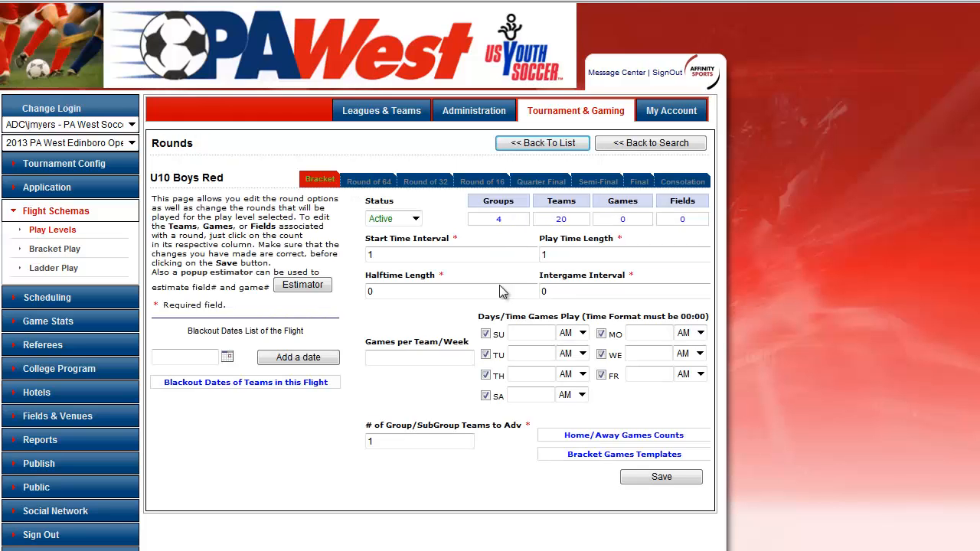
click(561, 219)
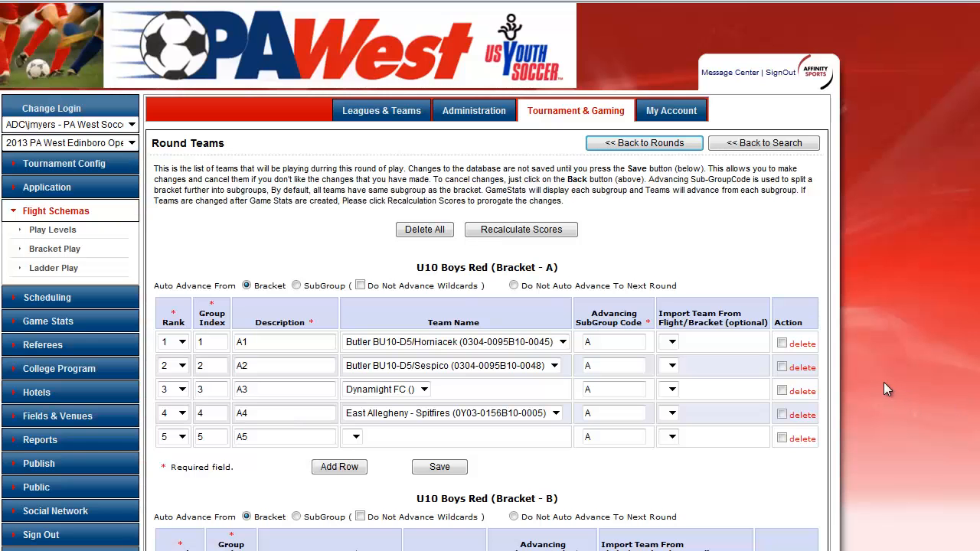
- Delete the empty A5 row from bracket A and save the round teams
scroll(883, 390, down, 2)
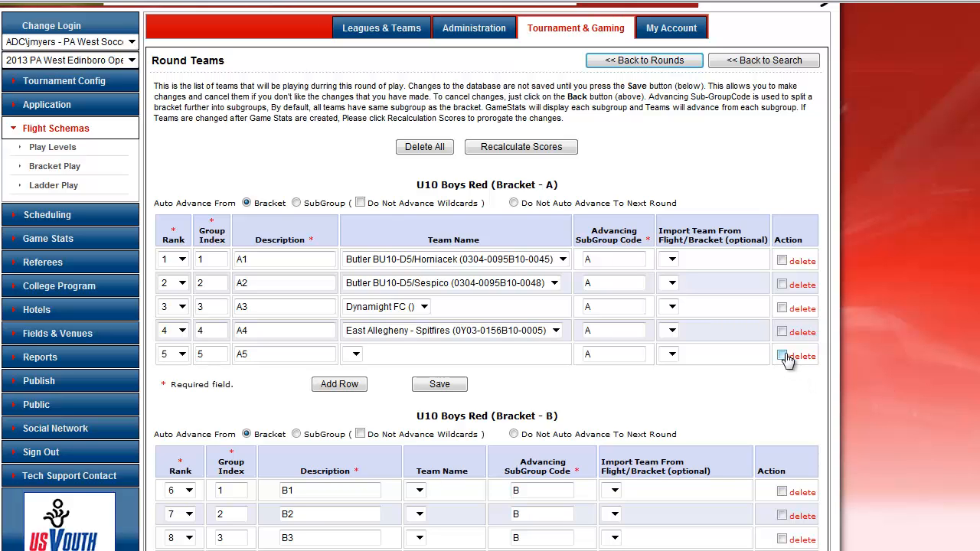
click(439, 384)
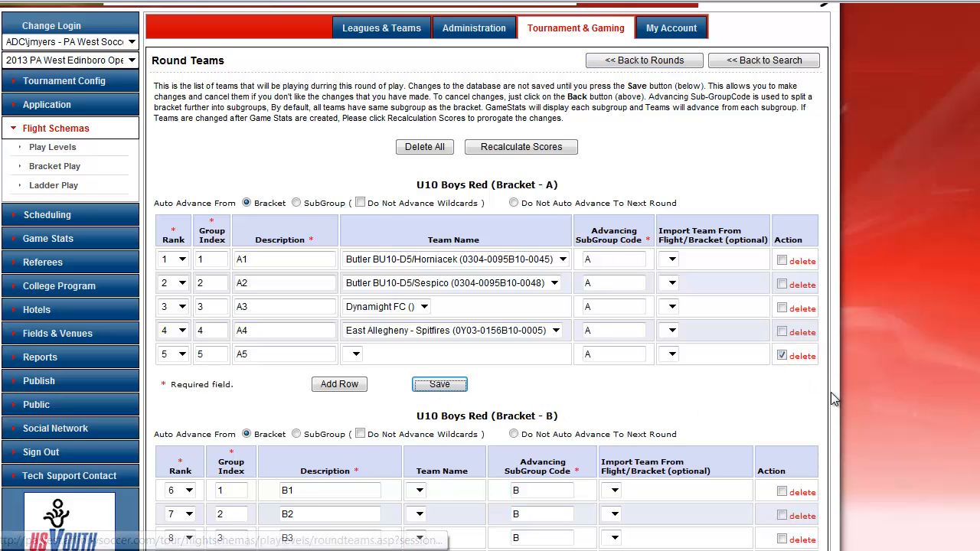
scroll(553, 309, down, 2)
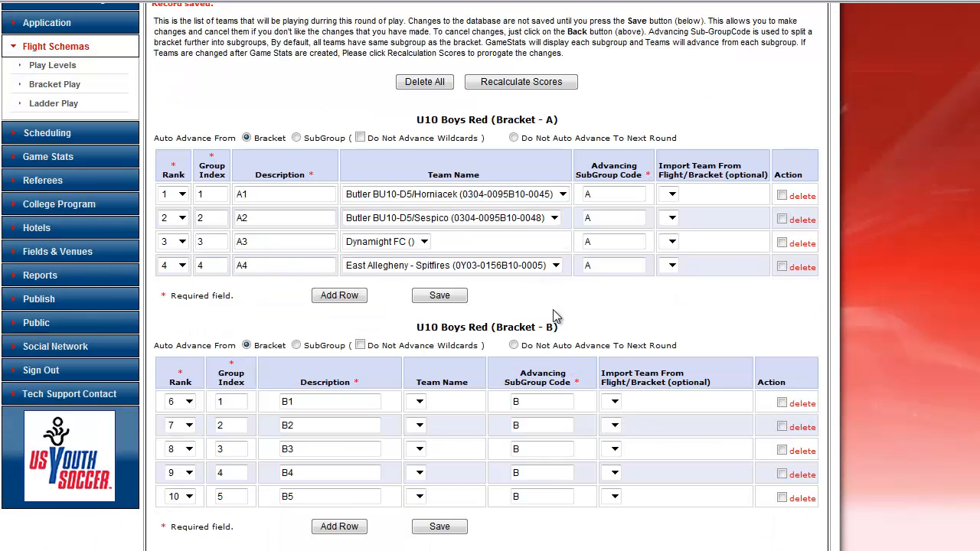
- Browse the team choices for the A4 row of bracket A without changing it
click(544, 267)
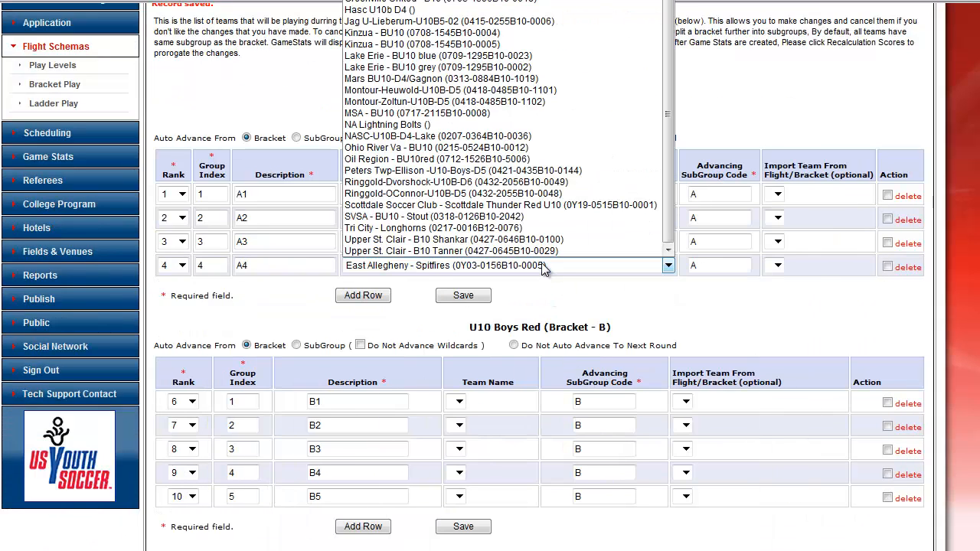
scroll(627, 57, up, 1)
scroll(382, 114, up, 2)
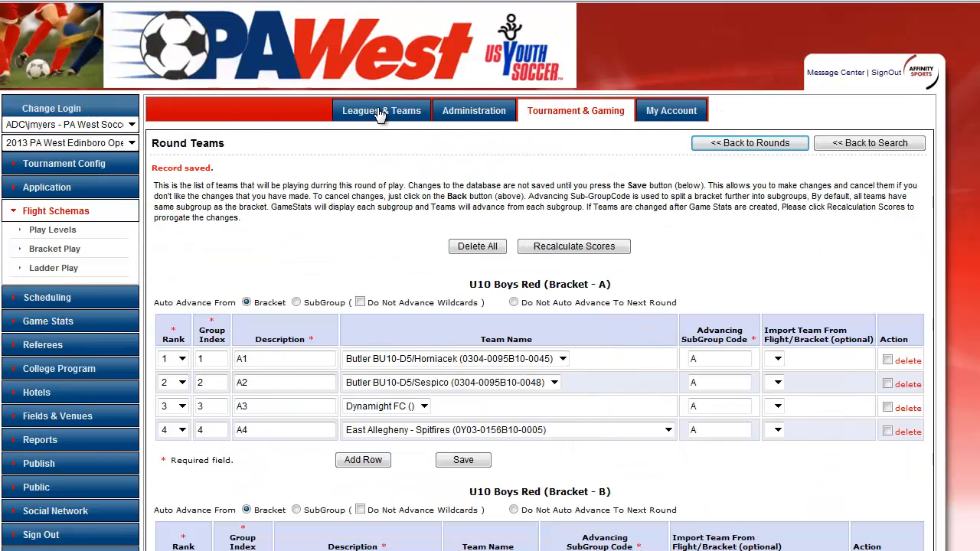
- Switch to the 2013 PA West Edinboro Open Tournament June 14-16
click(132, 144)
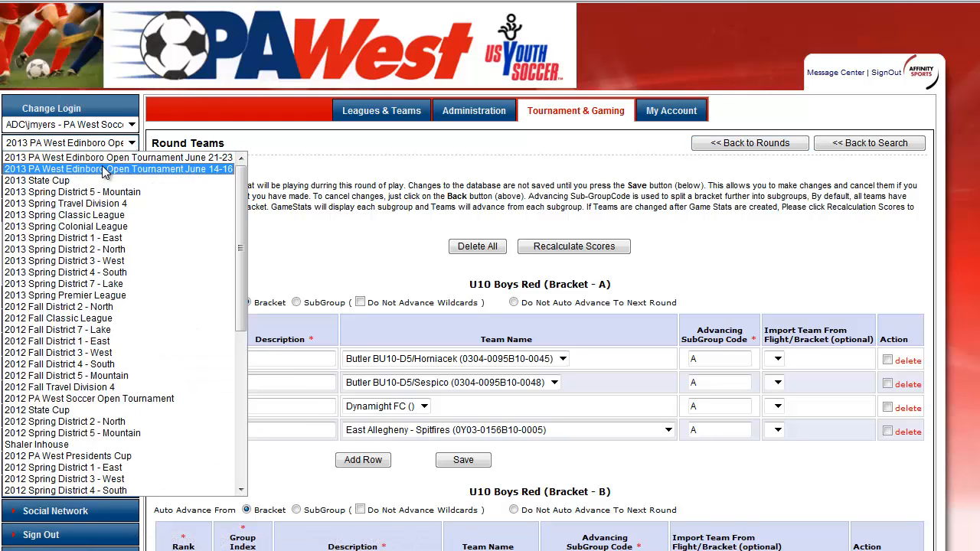
click(109, 164)
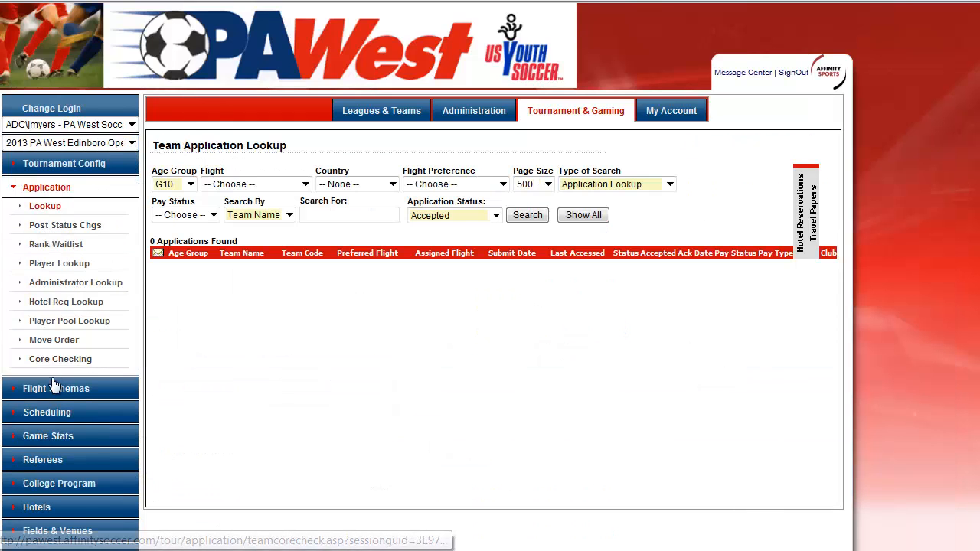
- Open the Boys Under 12 D4 play level from the flight schema play levels
click(50, 392)
click(186, 168)
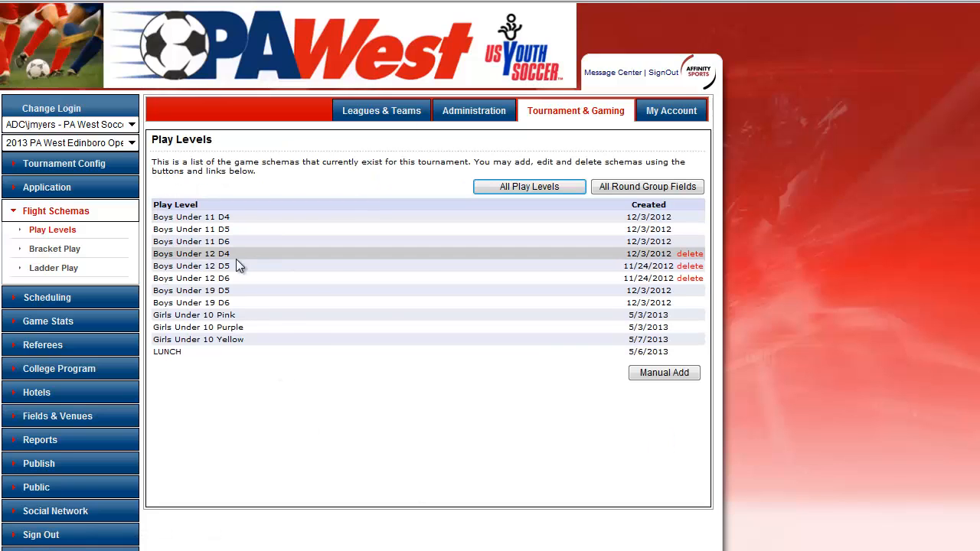
click(234, 257)
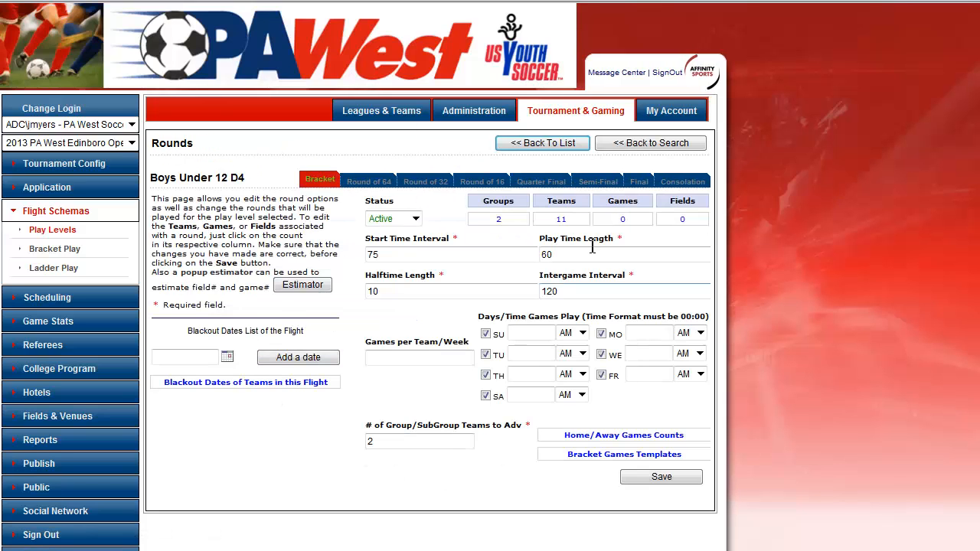
- Examine the start time, play time, halftime and intergame interval fields of the bracket round
drag(393, 255, 370, 257)
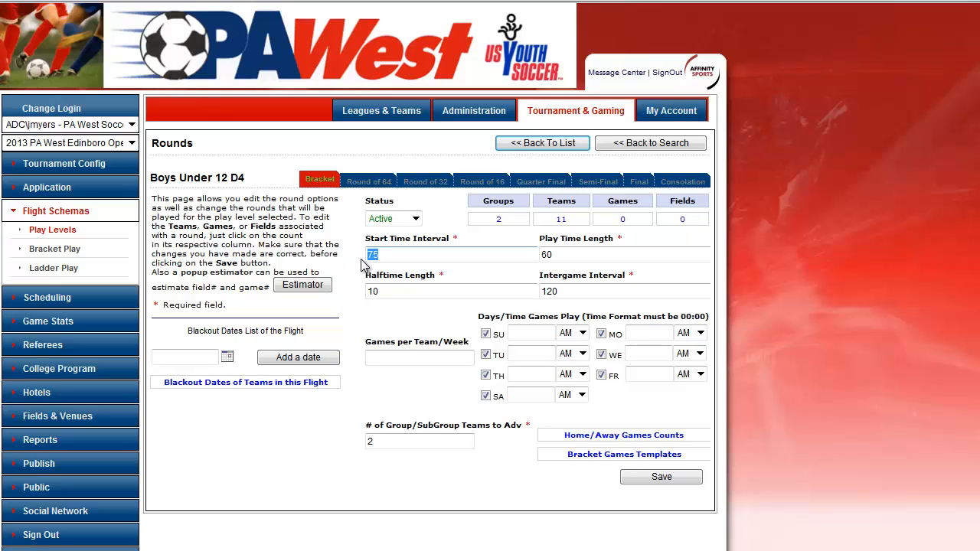
key(Tab)
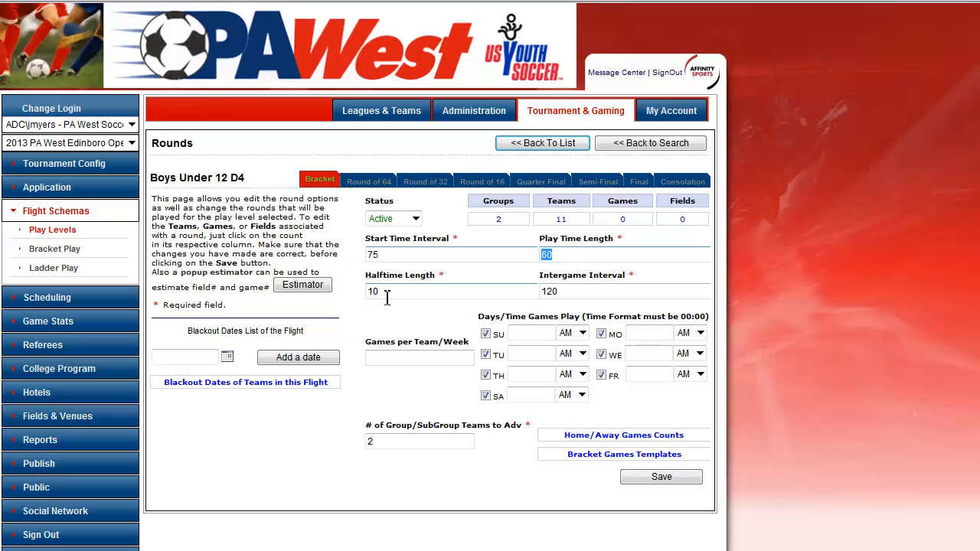
key(Tab)
click(571, 287)
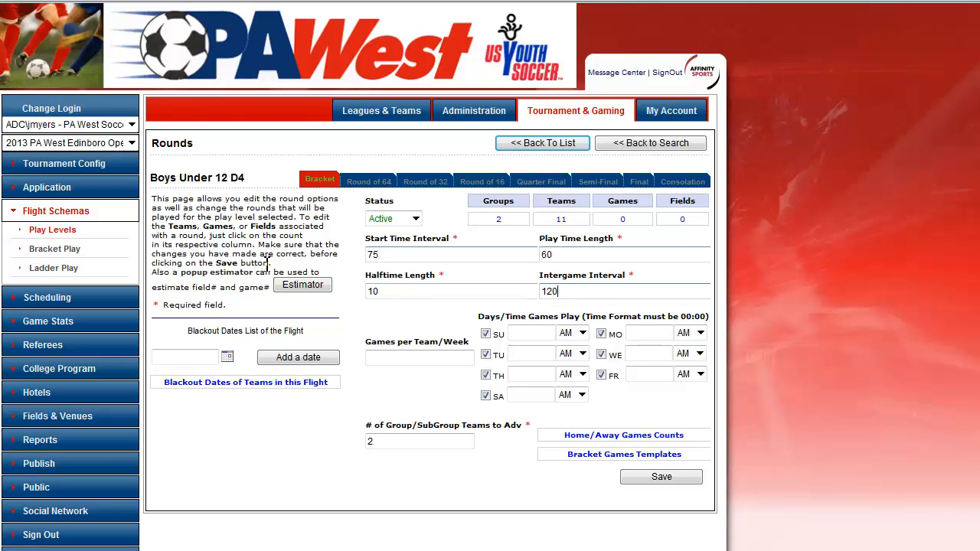
double_click(416, 254)
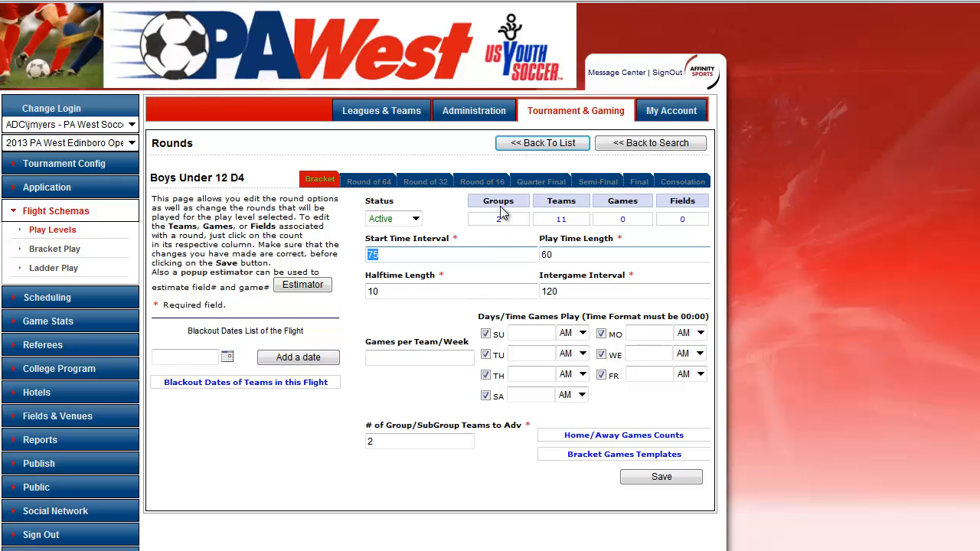
- Review the bracket A and B team assignments for Boys Under 12 D4, then return to the rounds
click(566, 219)
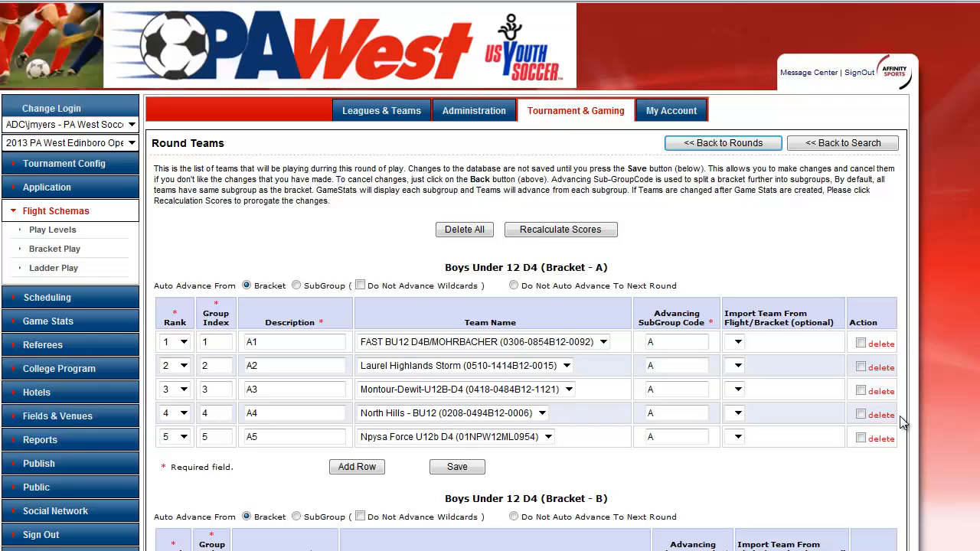
scroll(902, 424, down, 4)
scroll(880, 413, up, 2)
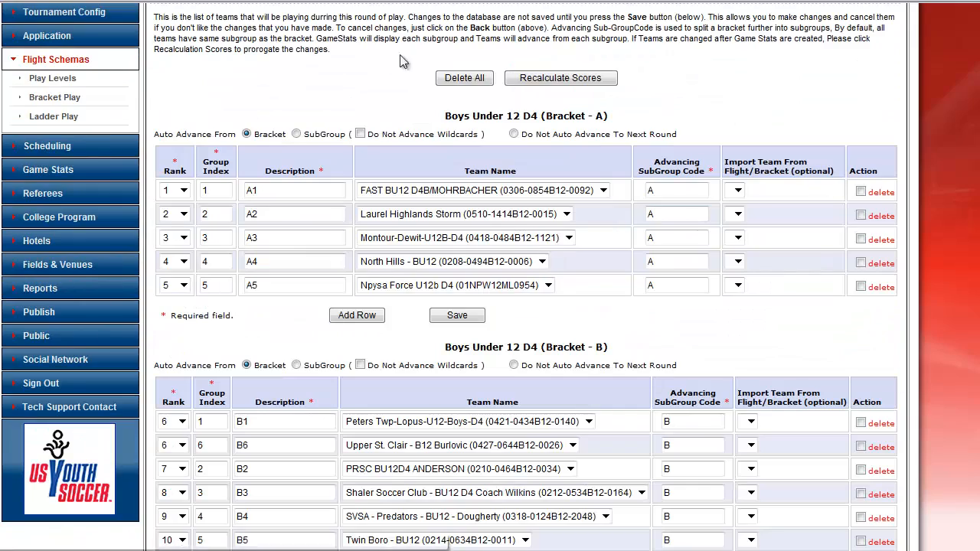
scroll(266, 307, down, 1)
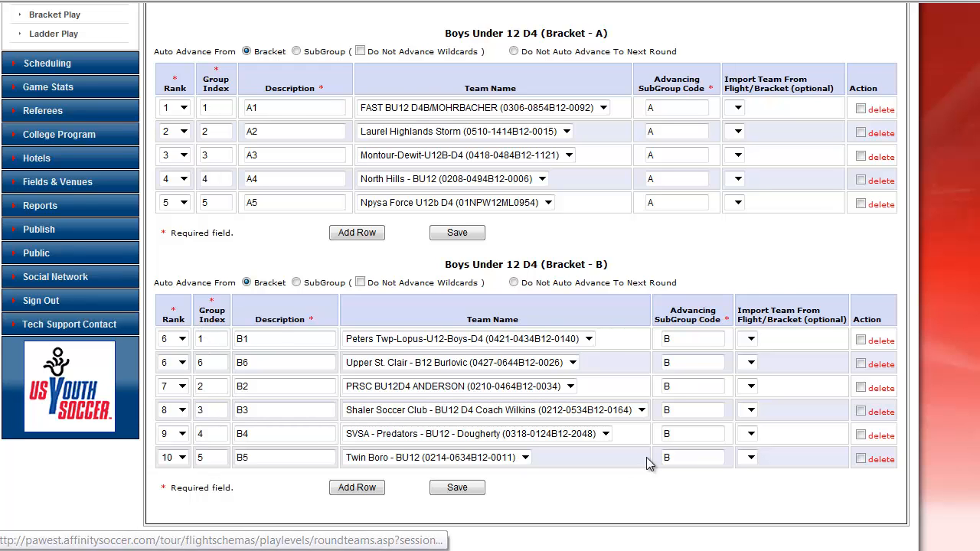
scroll(646, 457, up, 2)
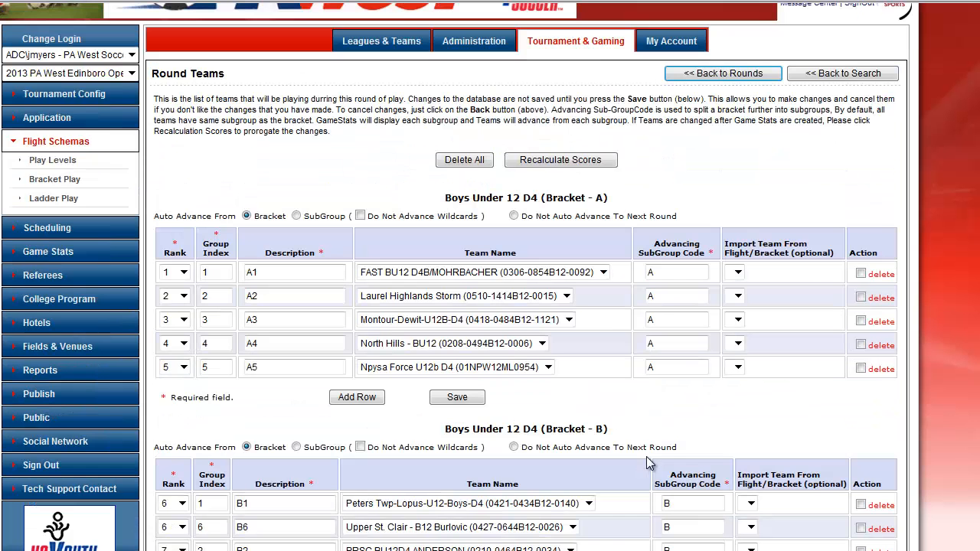
click(739, 77)
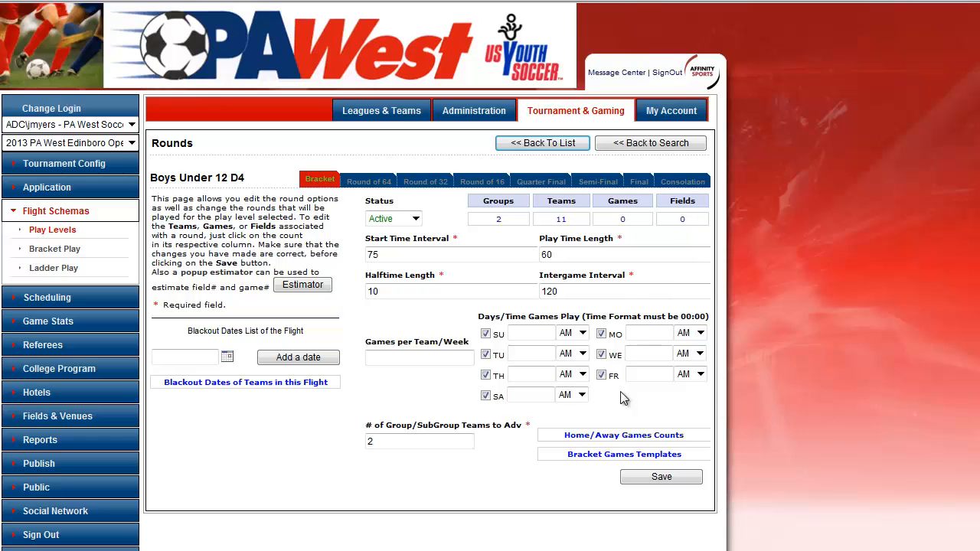
- Open the bracket games templates and select the 5TEAMS3GAMESEACH_1TEAM22012 PA West Soccer Open Tournament_imported template
click(597, 456)
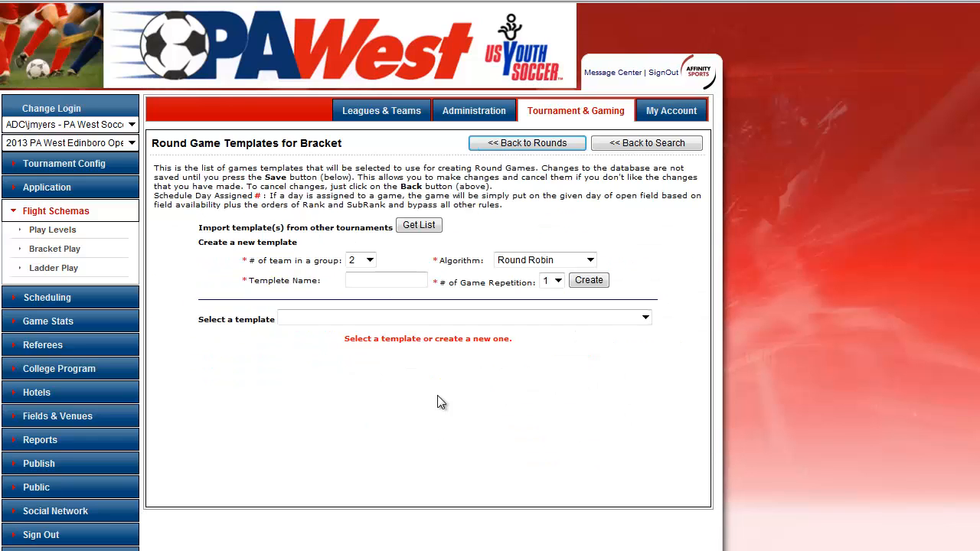
click(386, 317)
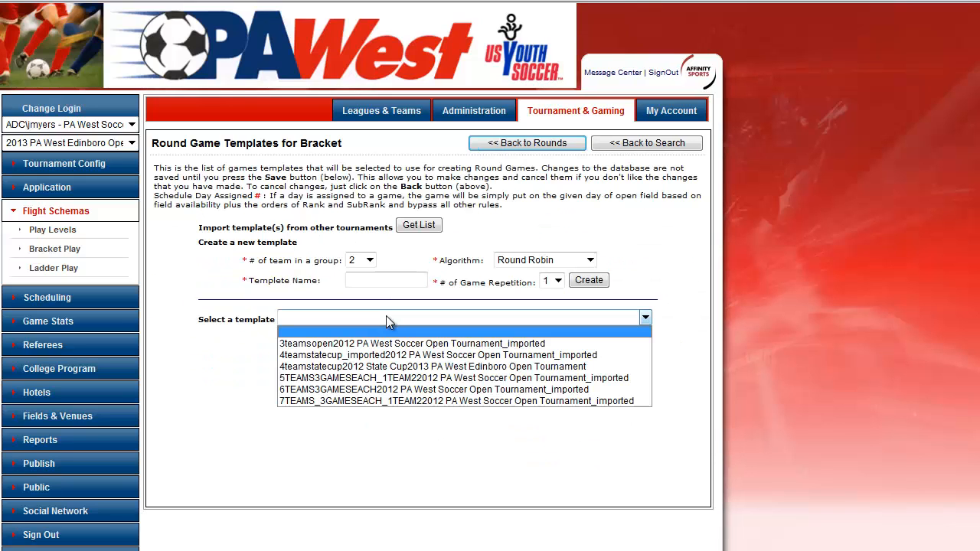
click(342, 379)
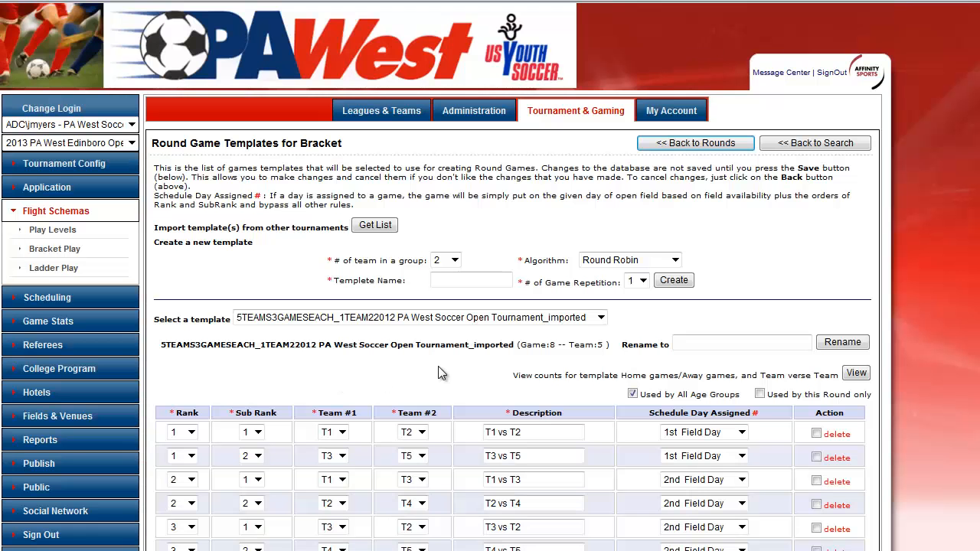
- Switch the selected bracket game template to 6TEAMS3GAMESEACH2012 PA West Soccer Open Tournament_imported
scroll(438, 366, down, 2)
click(414, 155)
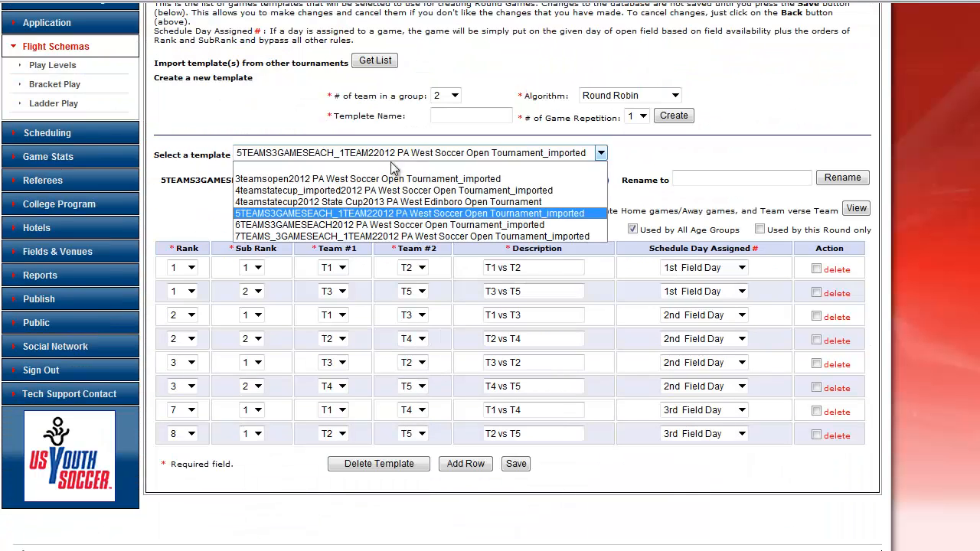
click(349, 234)
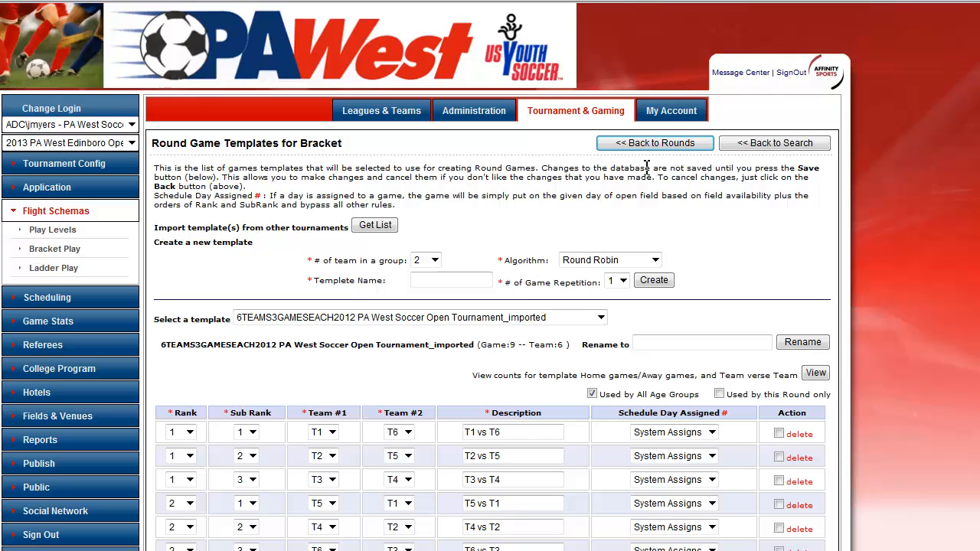
- Return to the rounds and create the bracket round games for Boys Under 12 D4 from the games count
click(657, 144)
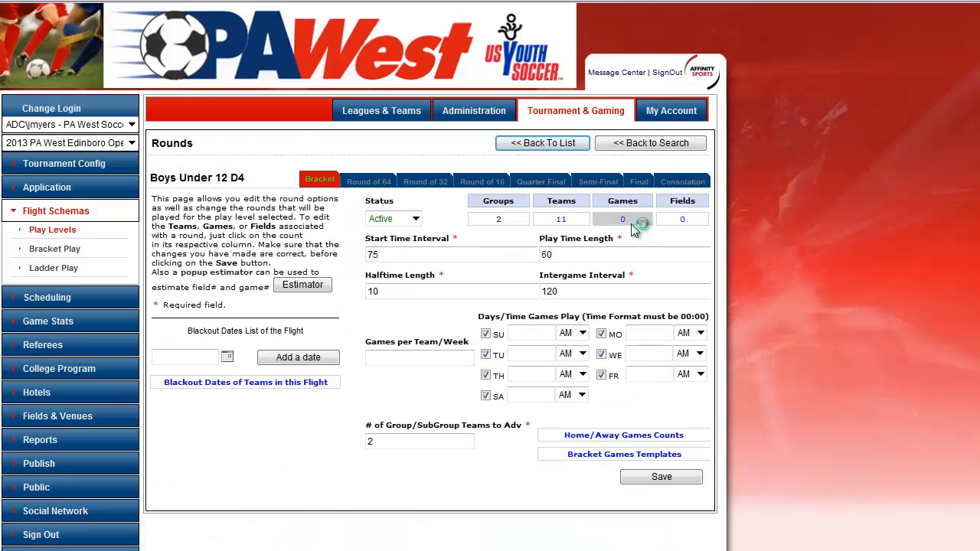
click(625, 220)
click(436, 313)
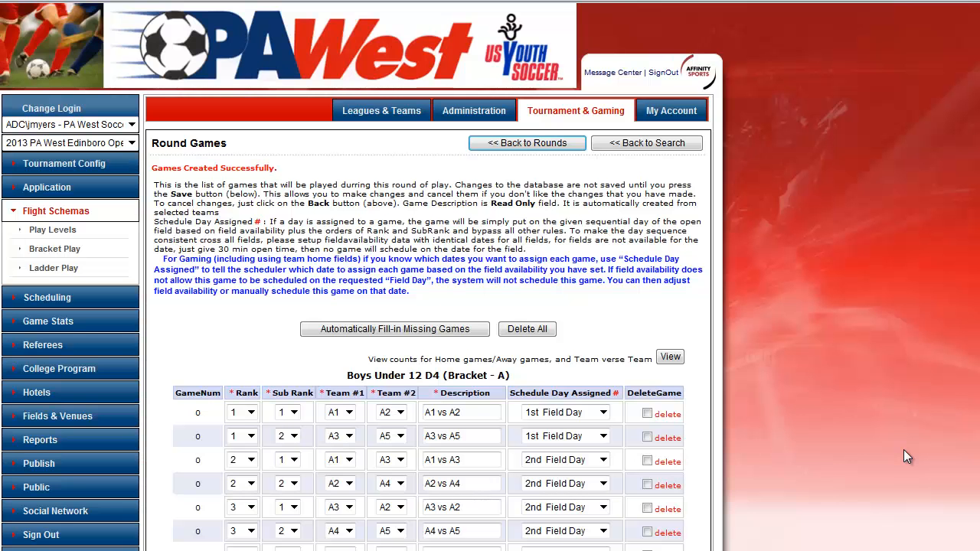
- Review the home/away and team versus team game counts for the Boys Under 12 D4 bracket
scroll(856, 386, down, 2)
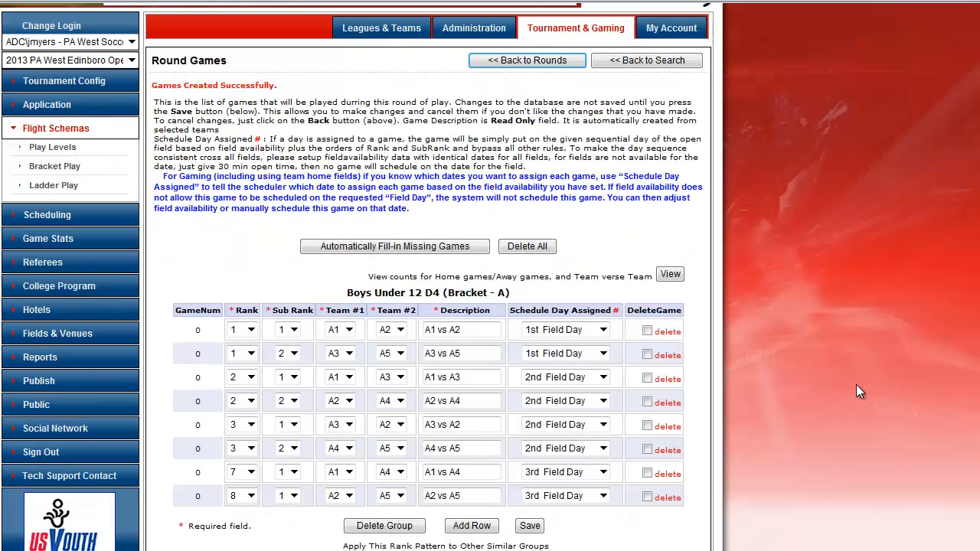
click(670, 275)
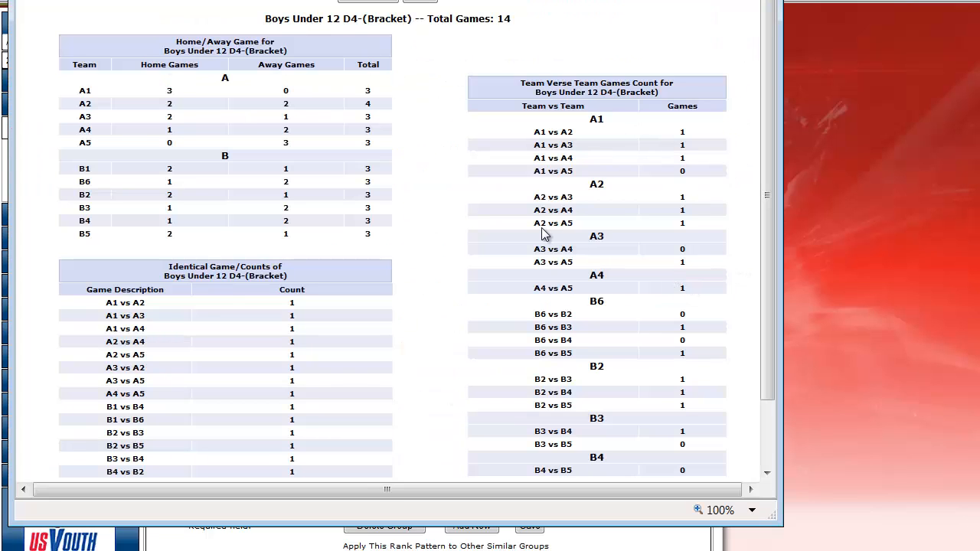
click(763, 0)
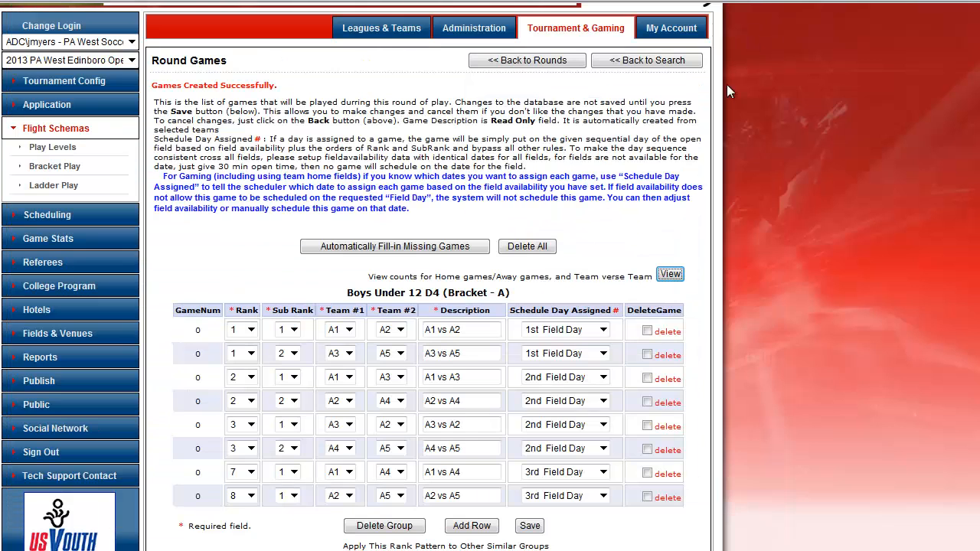
- Create Semi-Final ladder rounds for the Boys Under 12 D4 play group in Ladder Play
click(539, 60)
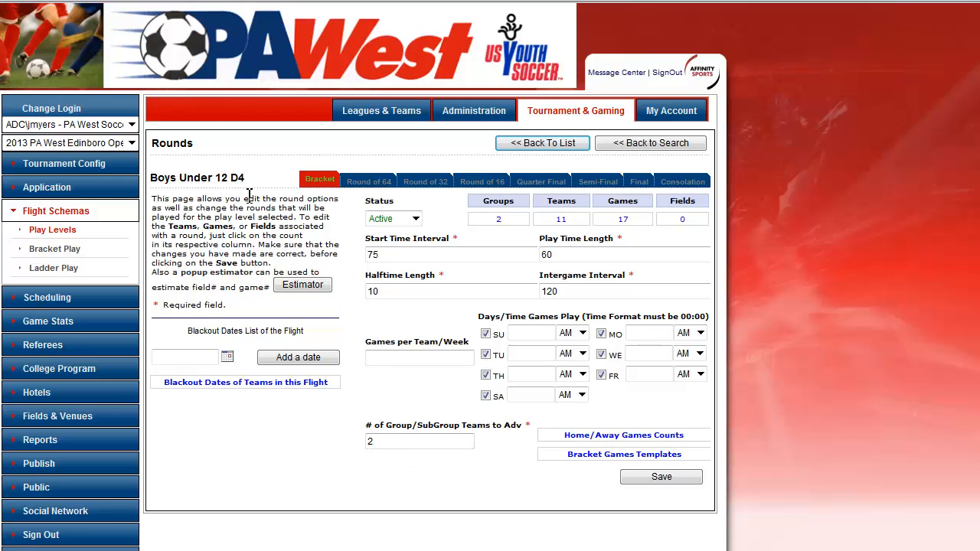
click(40, 272)
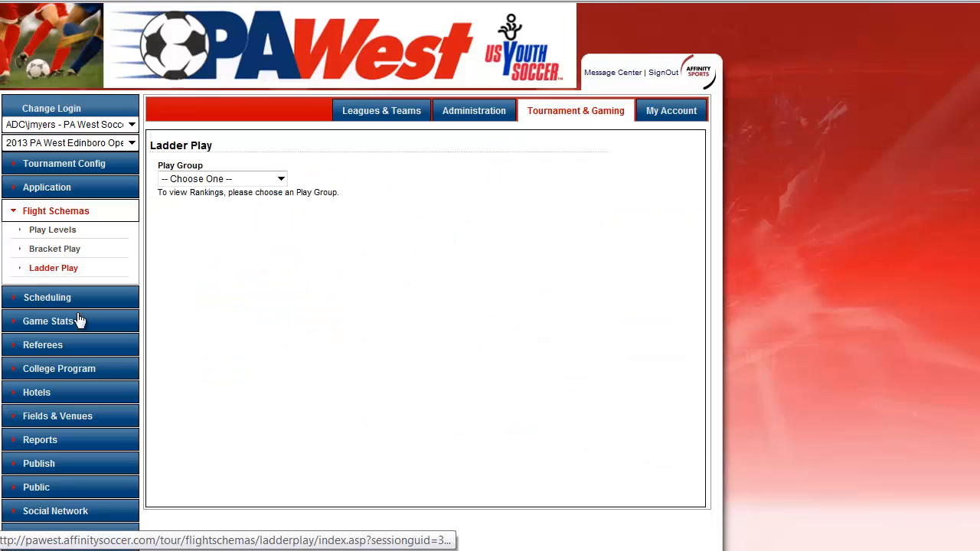
key(alt+Left)
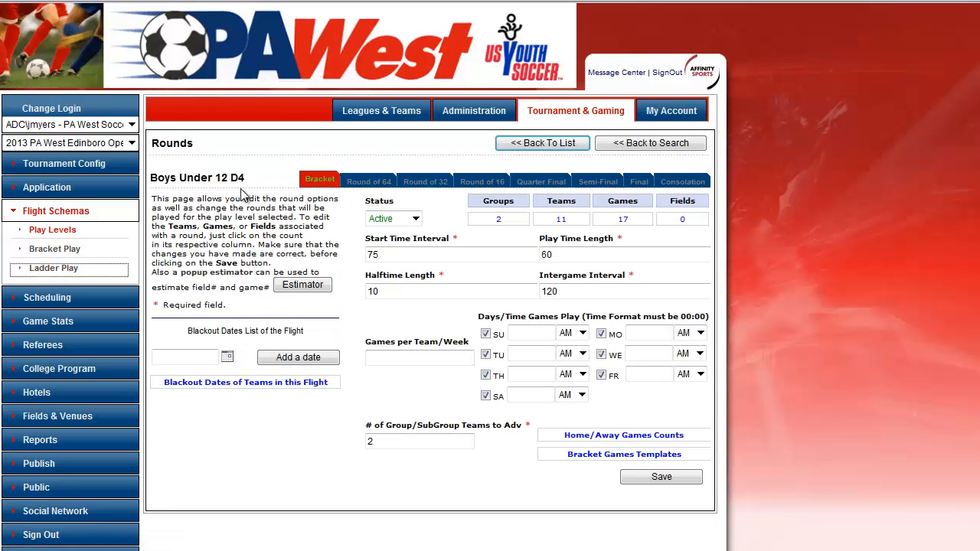
click(66, 273)
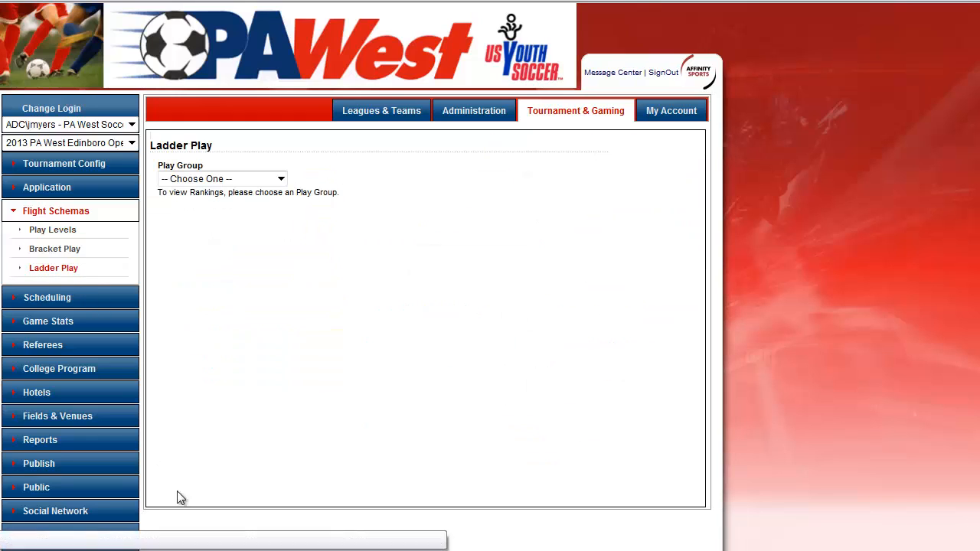
click(258, 178)
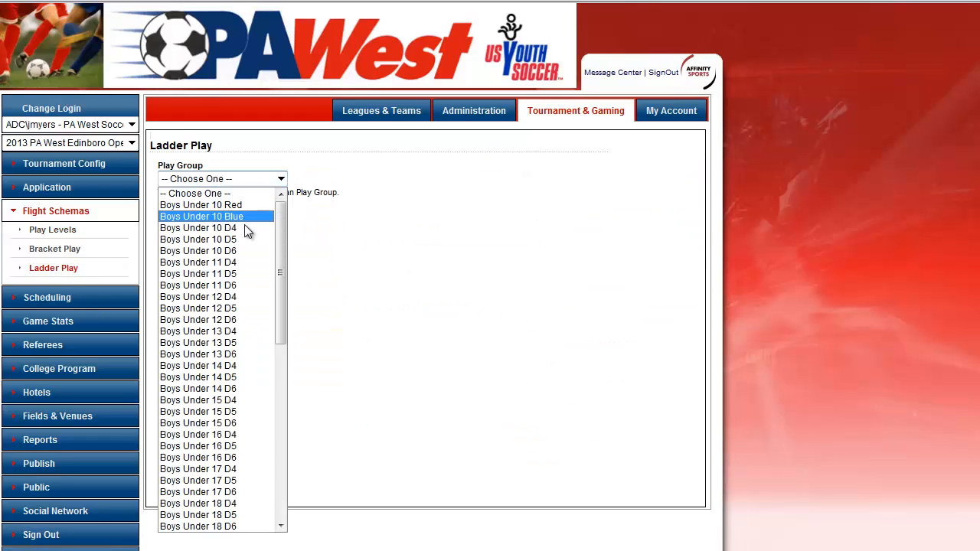
click(236, 297)
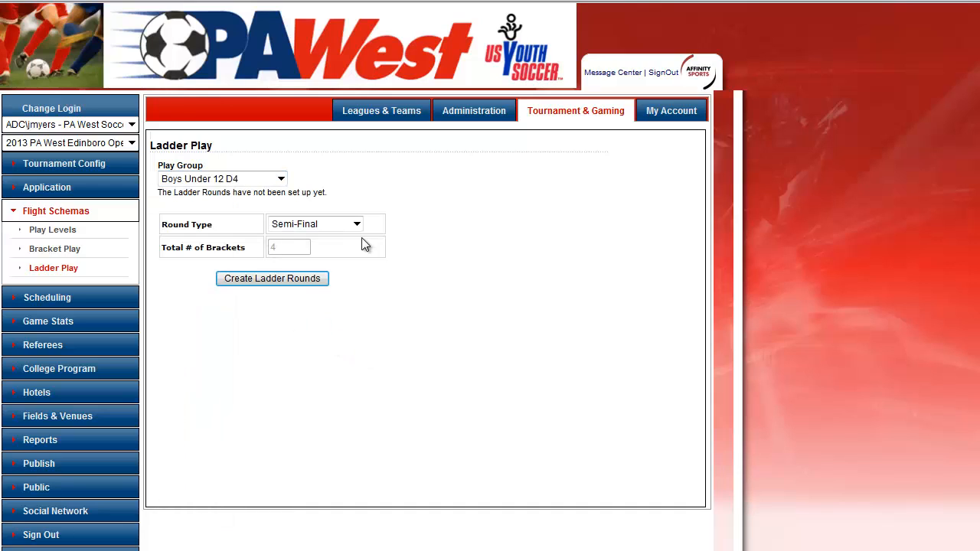
click(273, 281)
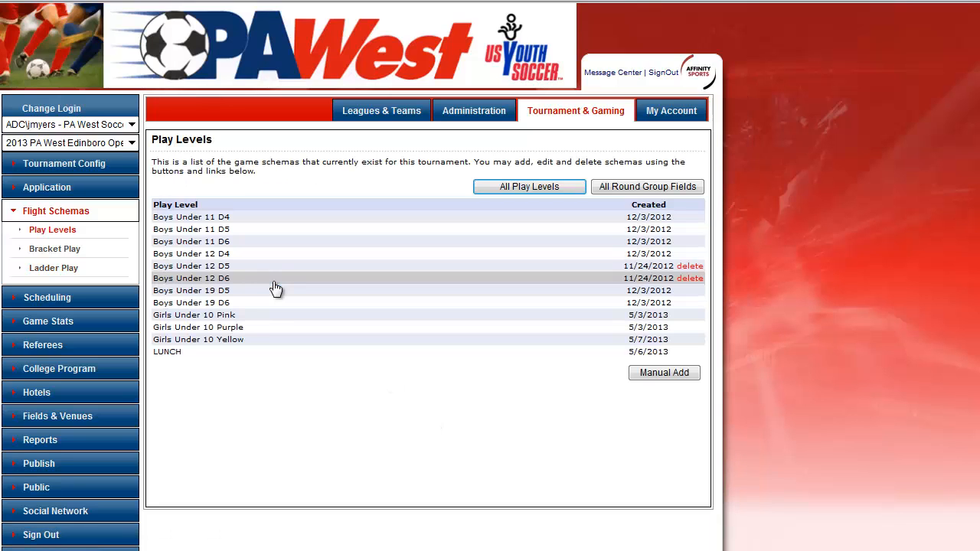
- Open the Boys Under 12 D4 semi-final round and set start interval 75, play time 60, halftime 10, interround 120
click(220, 258)
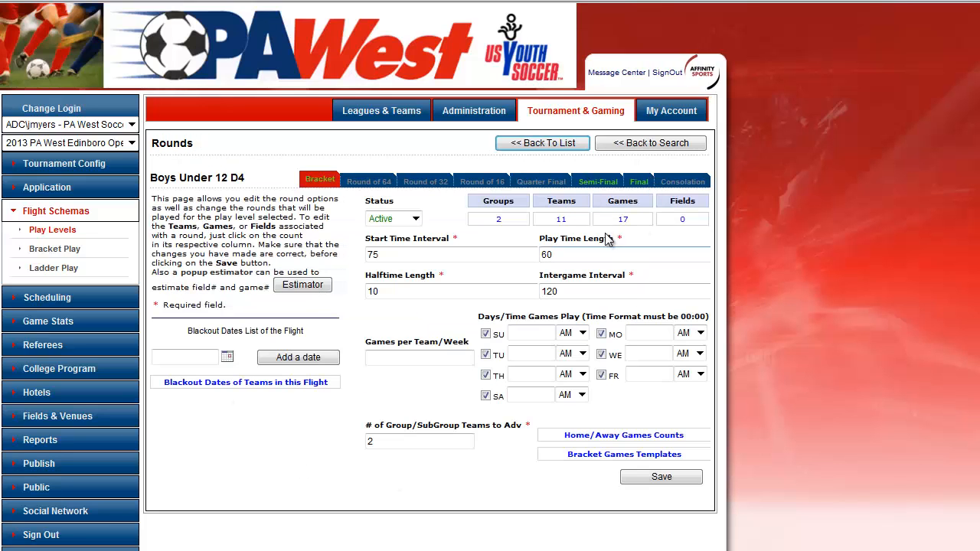
click(598, 185)
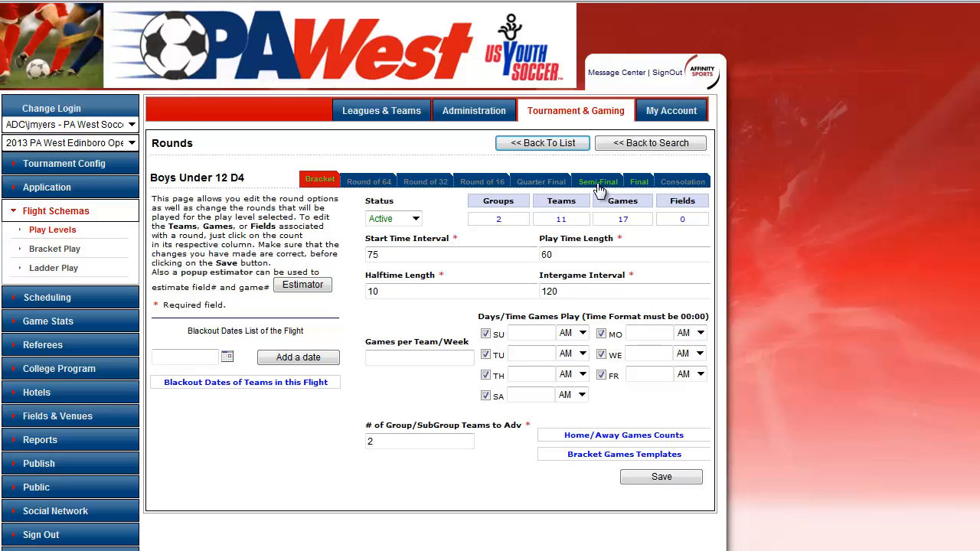
double_click(486, 257)
text(75)
key(Tab)
text(60)
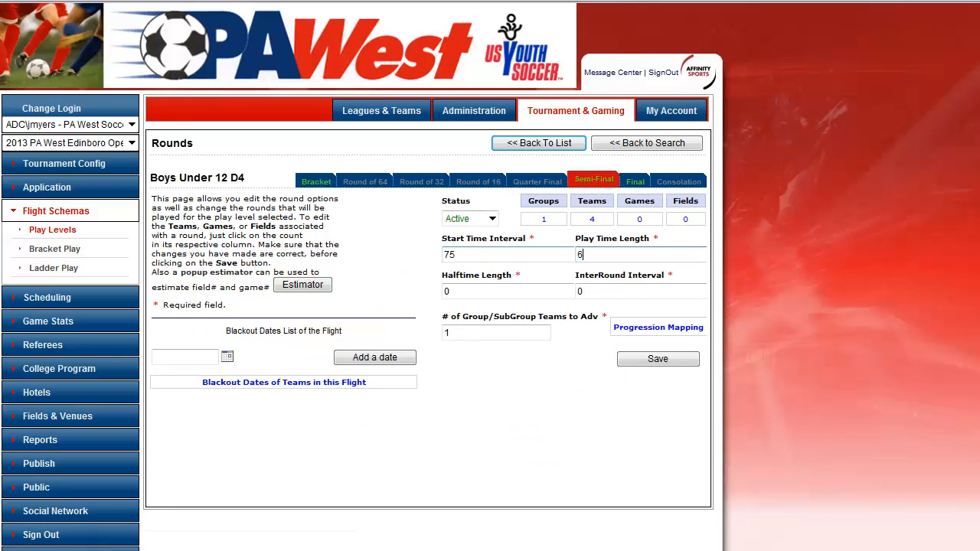
key(Tab)
text(10)
key(Tab)
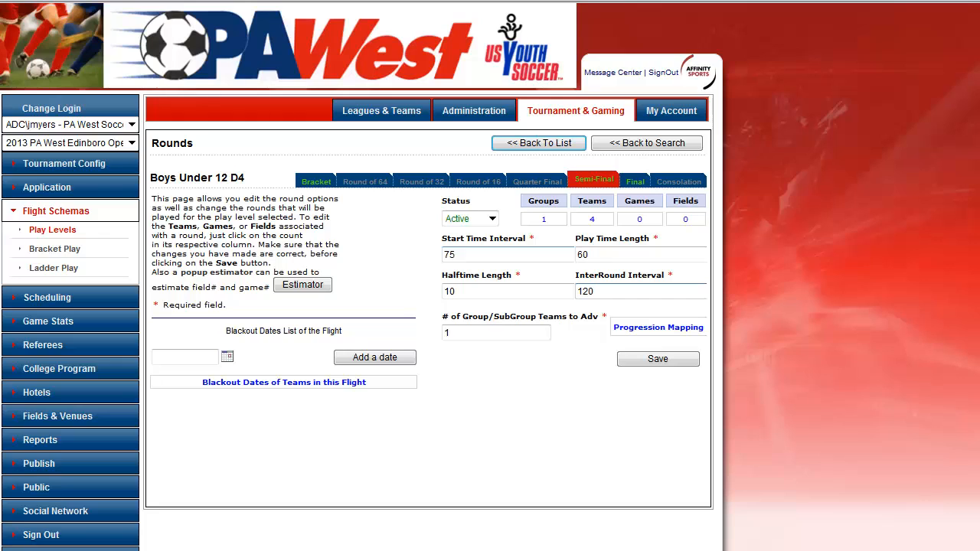
- Set the final round to start interval 75, play time 60, halftime 10, interround 120, zero teams to advance, and save
click(640, 186)
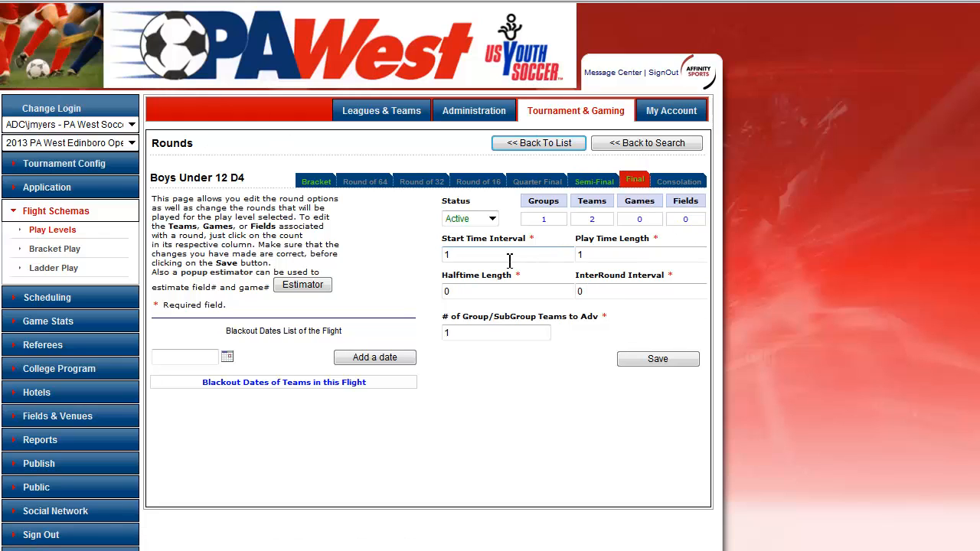
key(Tab)
text(60)
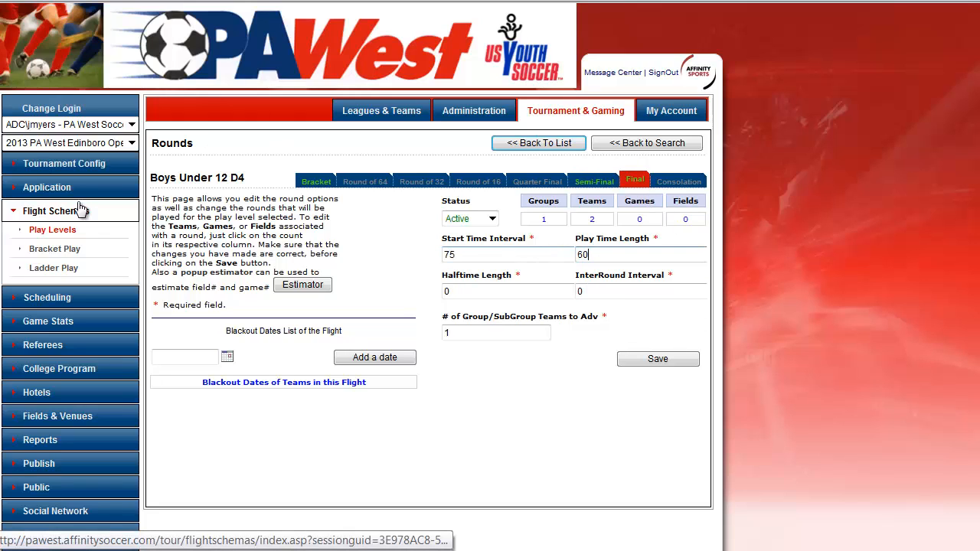
key(Tab)
text(10)
key(Tab)
text(1)
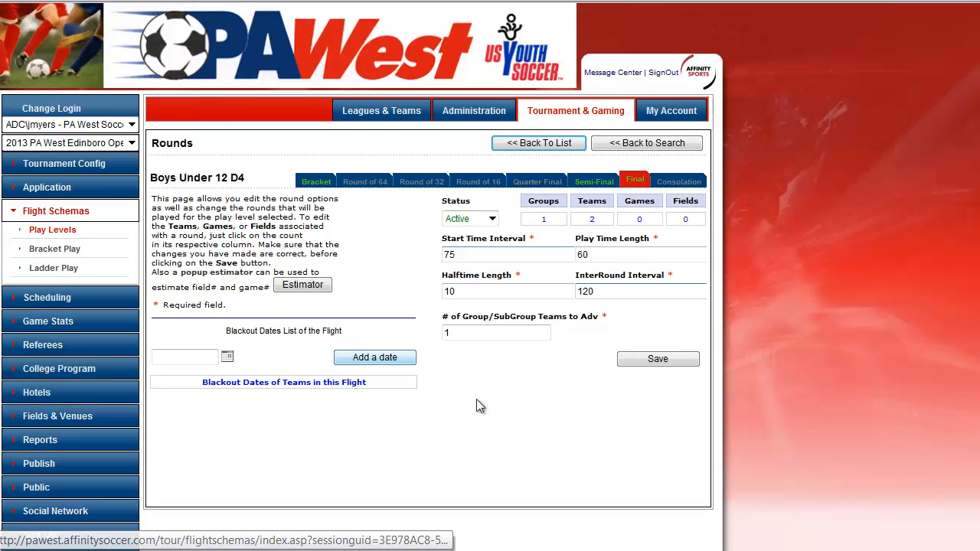
click(487, 329)
key(Tab)
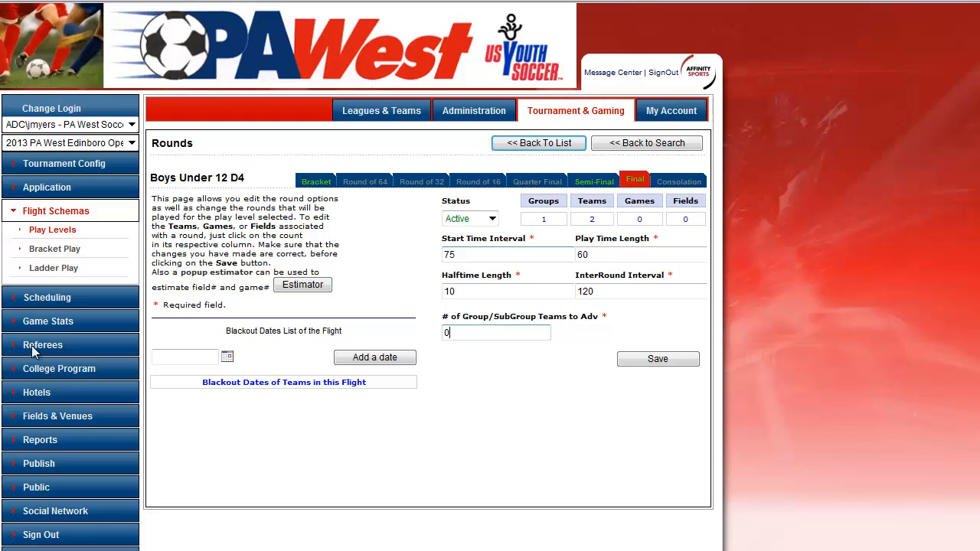
click(437, 425)
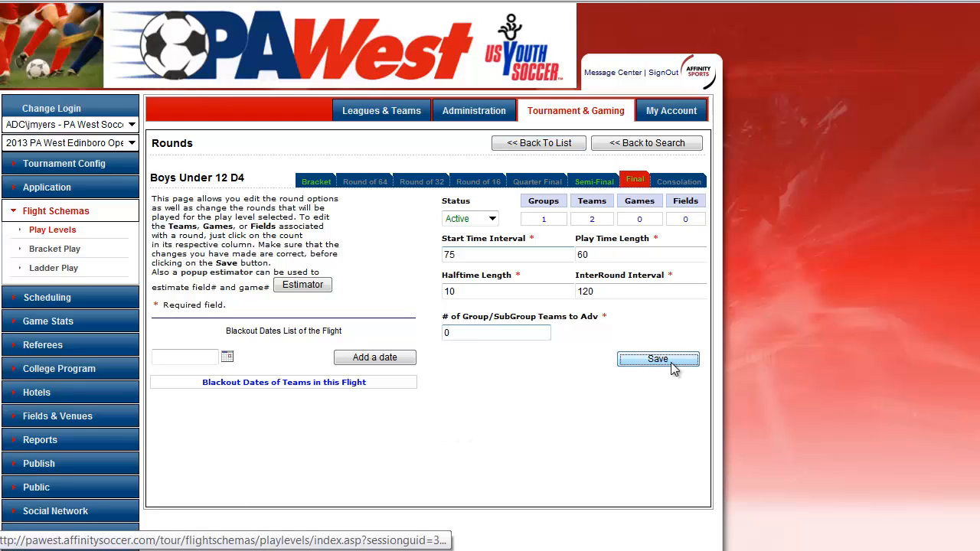
click(671, 360)
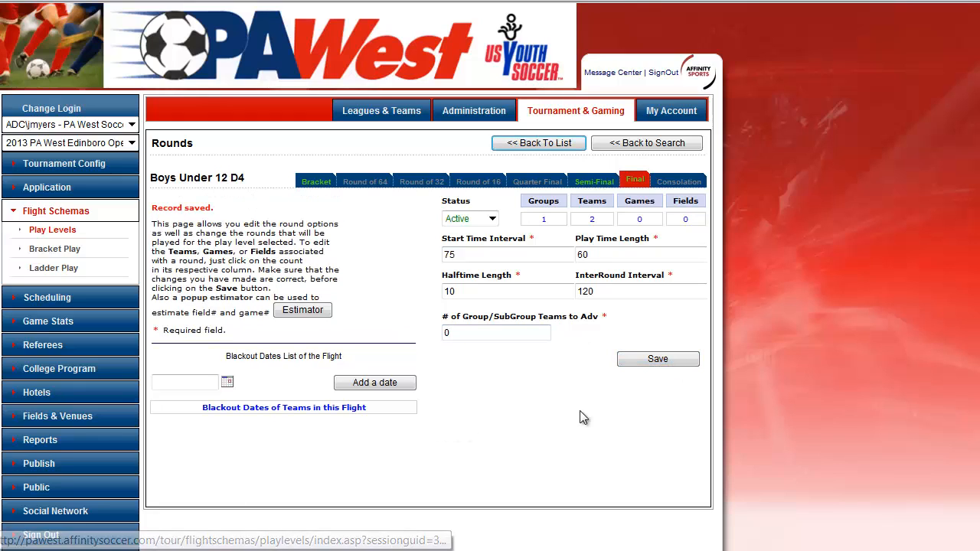
- Apply the PAwest_2subgroupsof4 progression mapping to the semi-final round and create the elimination round games
click(587, 183)
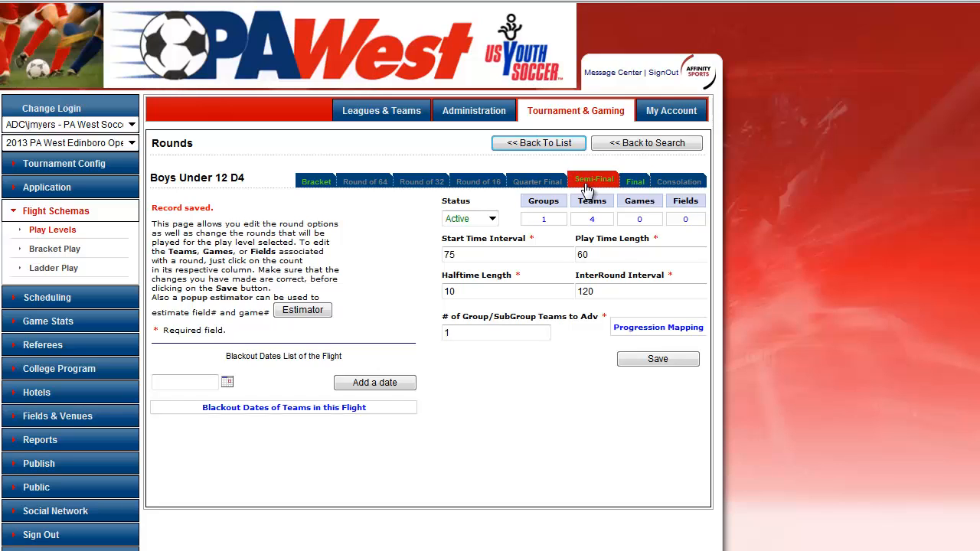
click(627, 329)
click(254, 340)
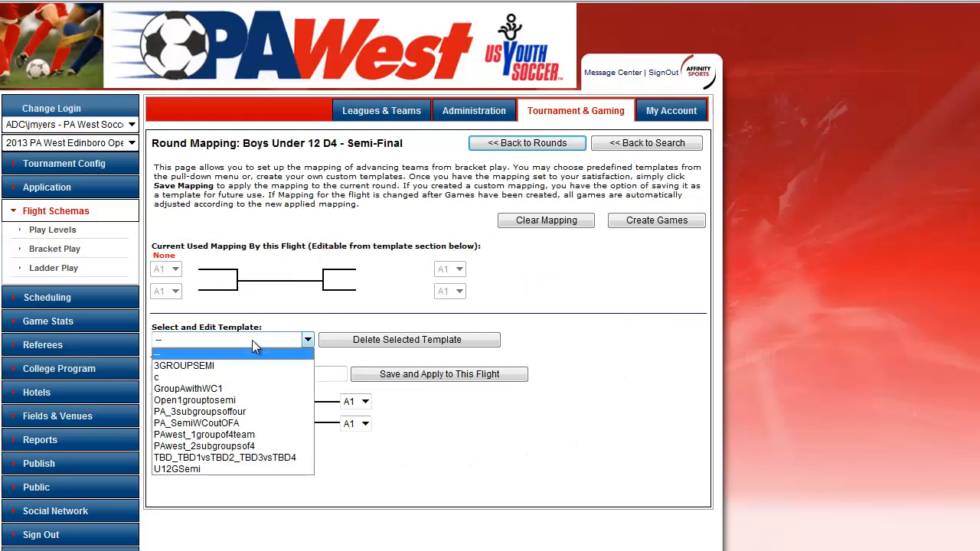
click(230, 446)
scroll(483, 456, down, 3)
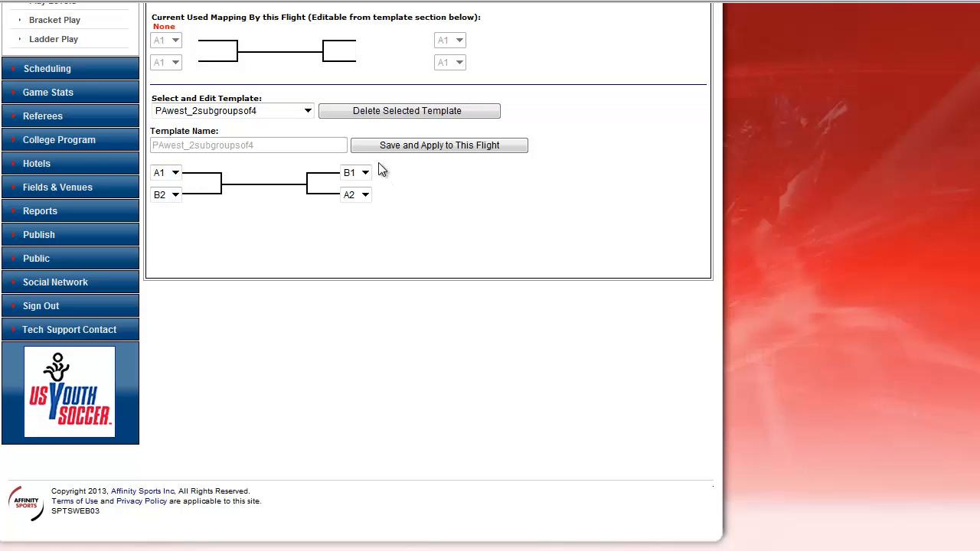
click(443, 153)
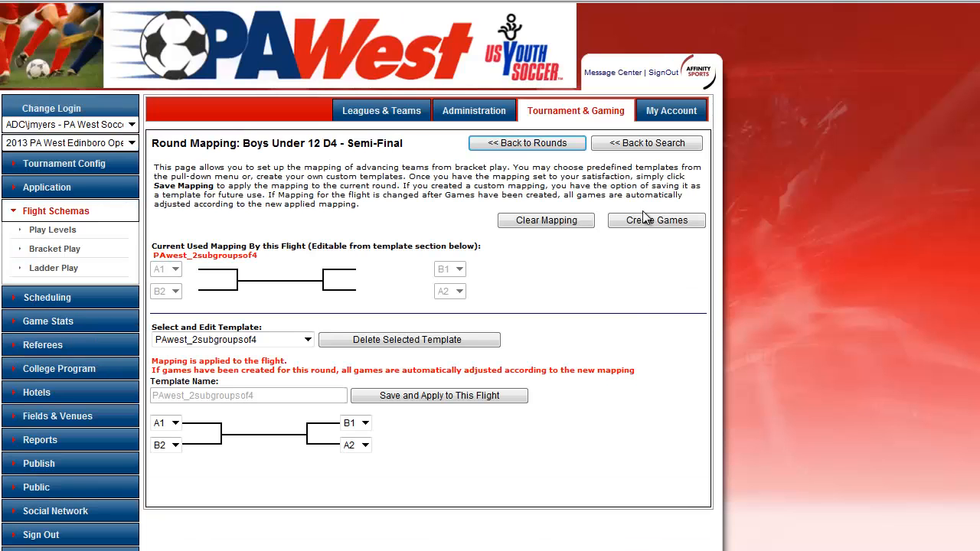
click(644, 224)
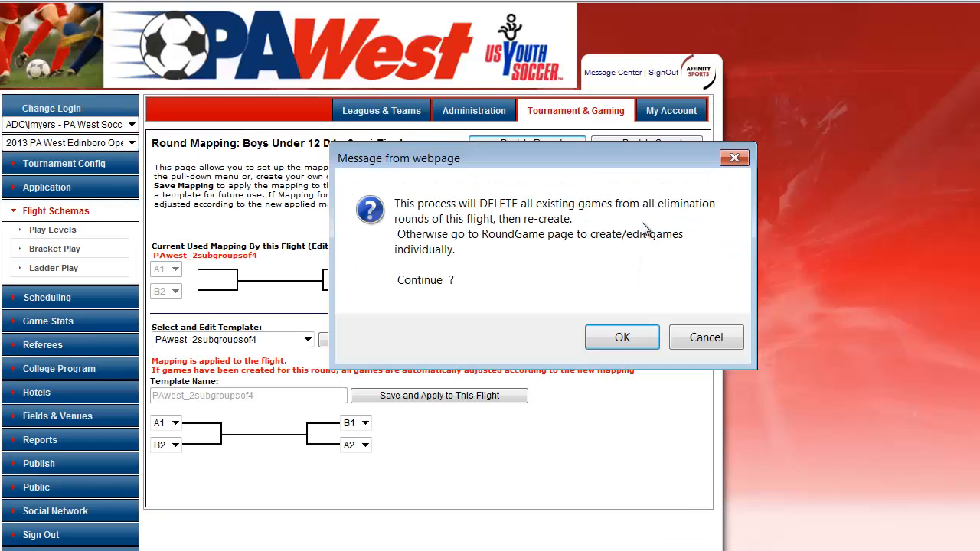
click(617, 337)
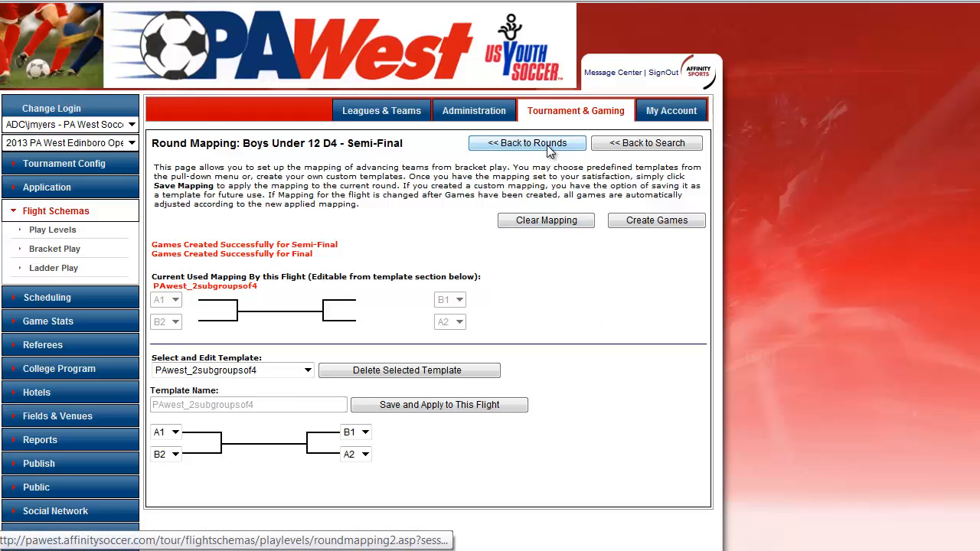
- Open the Field Usage report, add Field No: 10 to the selected fields, and display the field scheduler graph
click(46, 304)
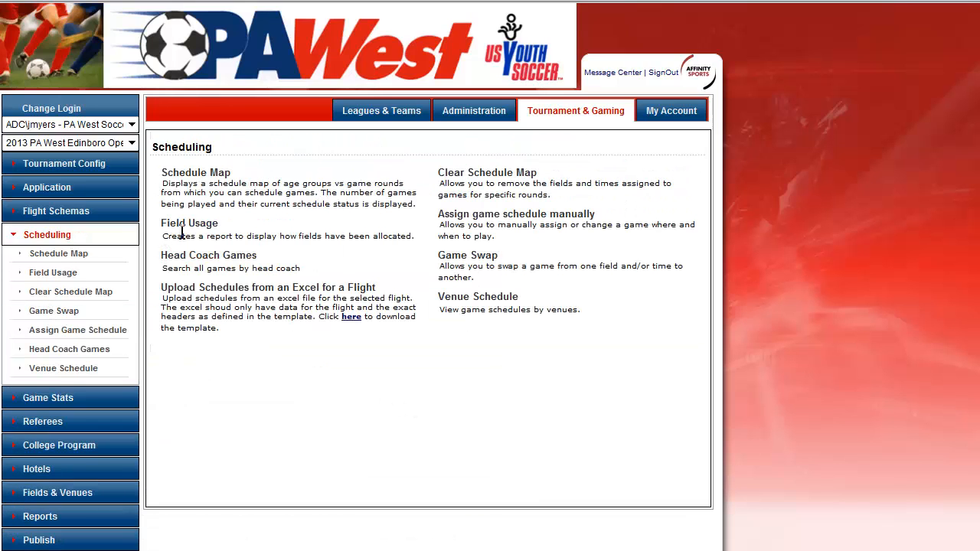
click(186, 231)
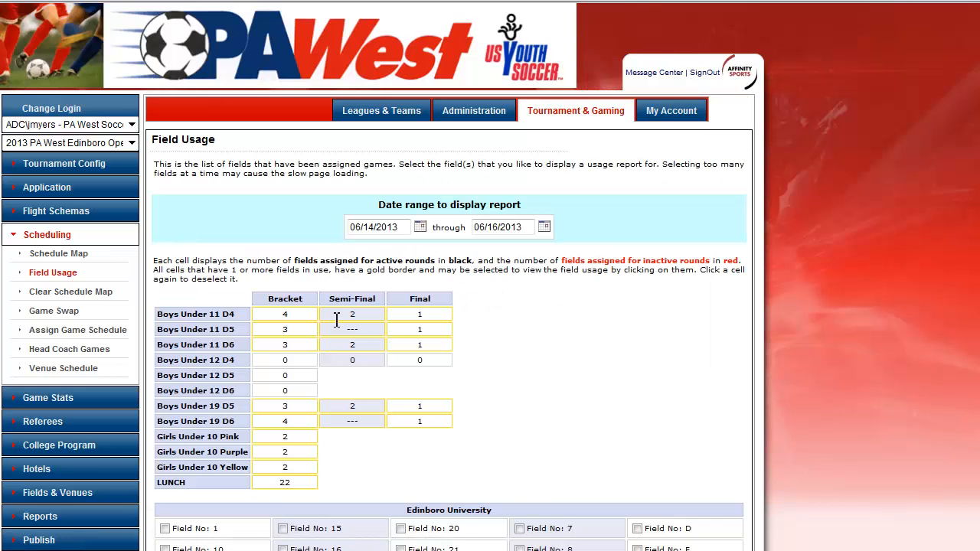
click(46, 235)
click(53, 272)
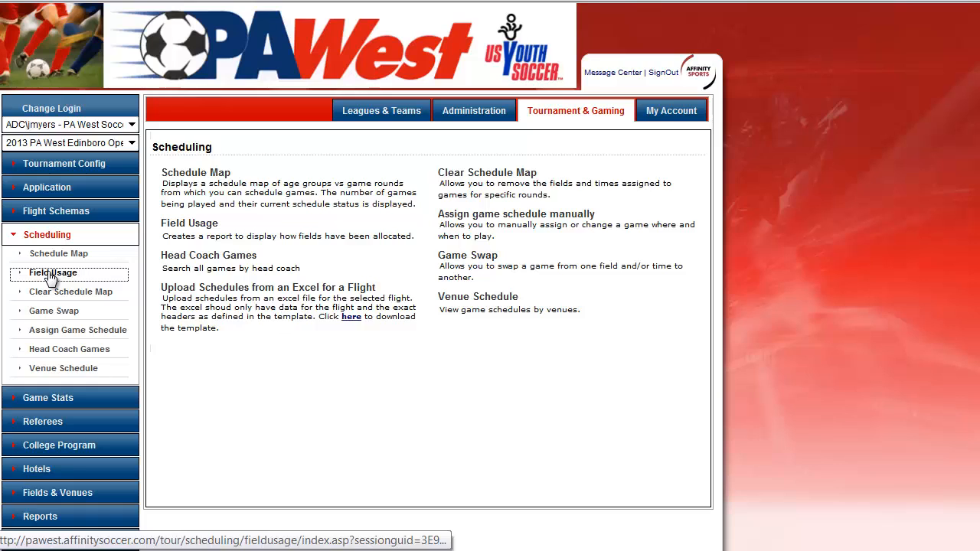
scroll(570, 394, down, 2)
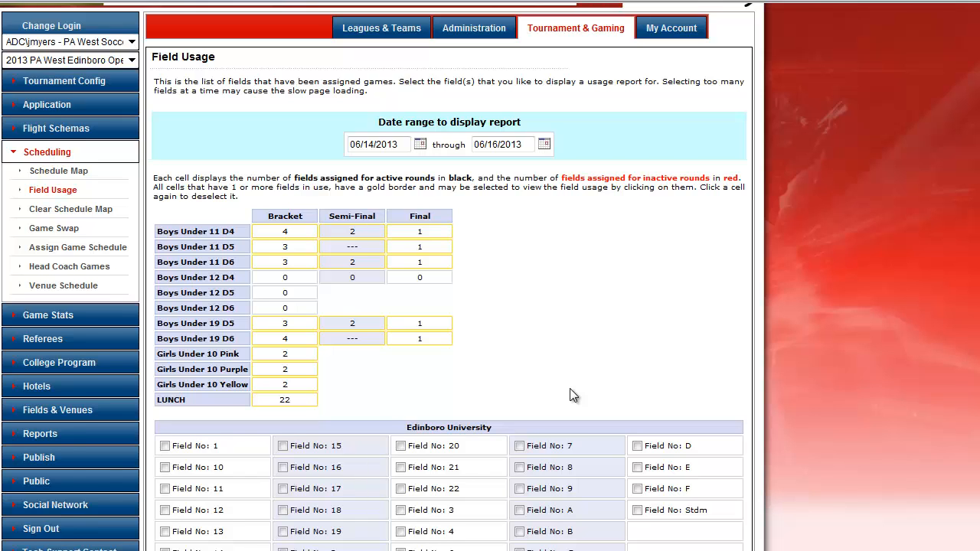
scroll(570, 389, down, 2)
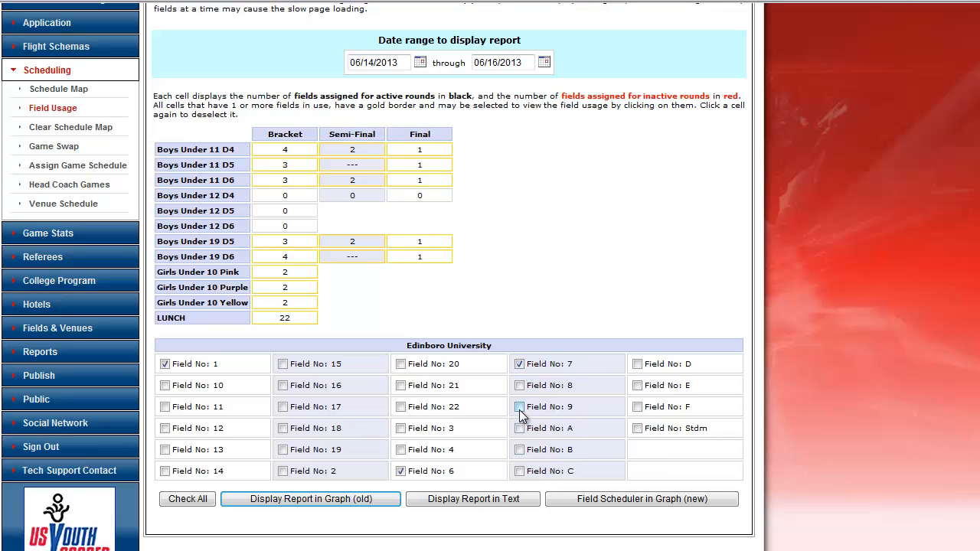
click(165, 385)
click(651, 501)
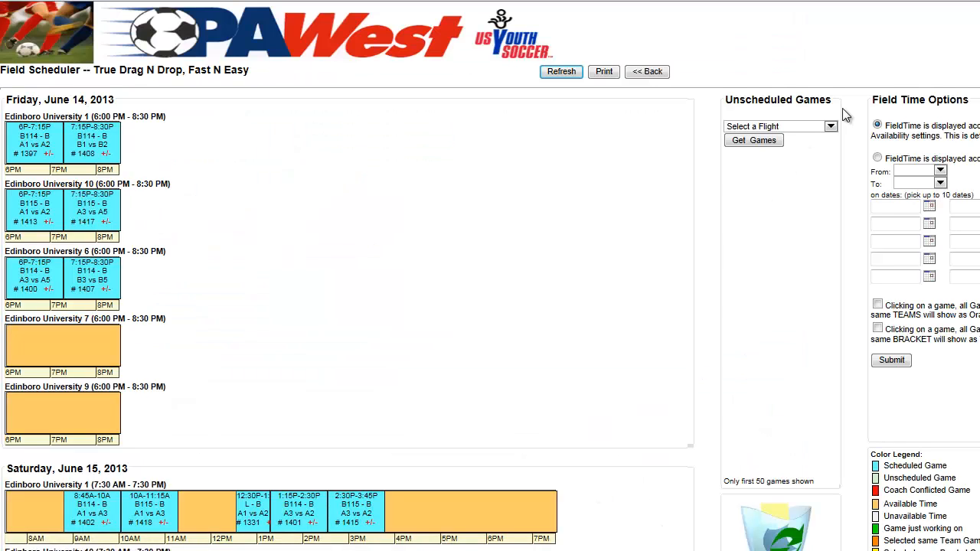
- Load the unscheduled games for the Boys Under 12 D4 flight
click(808, 127)
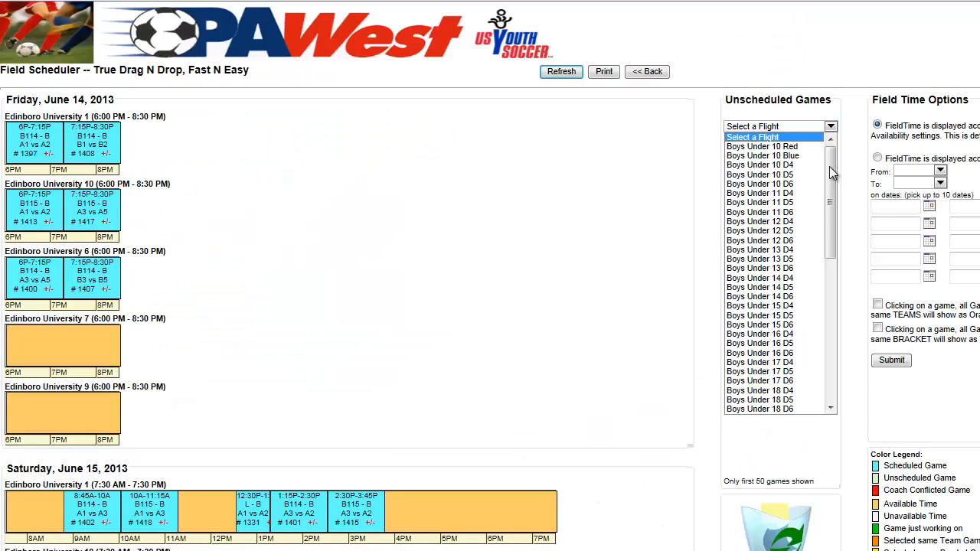
drag(829, 166, 832, 207)
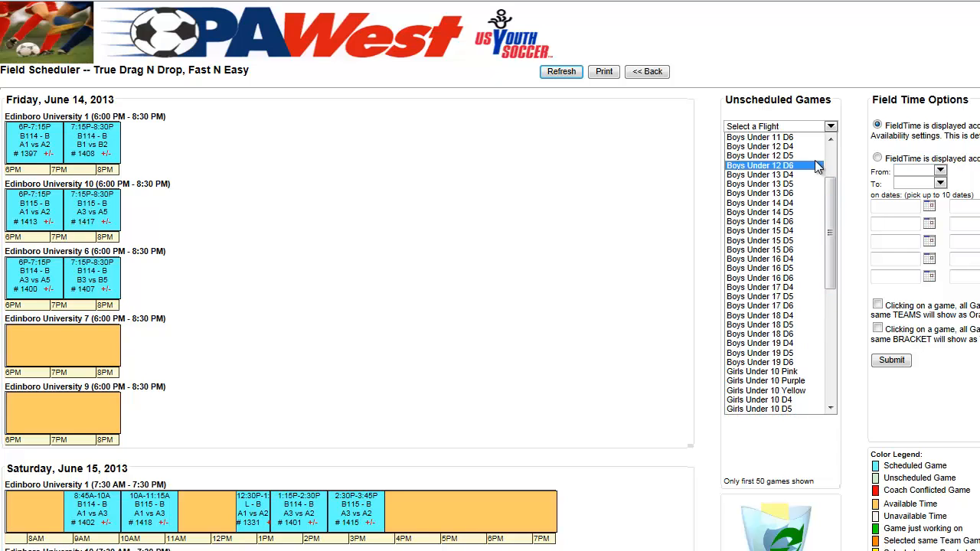
click(795, 147)
click(772, 142)
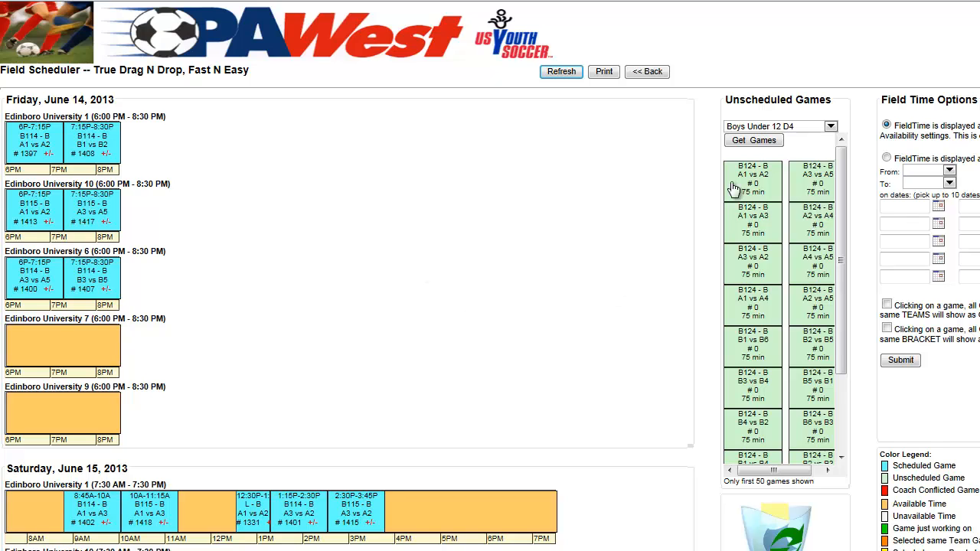
- Schedule A1 vs A2 and A3 vs A5 on Edinboro University 7 on Friday at 6PM and 7:15PM
mouse_move(744, 182)
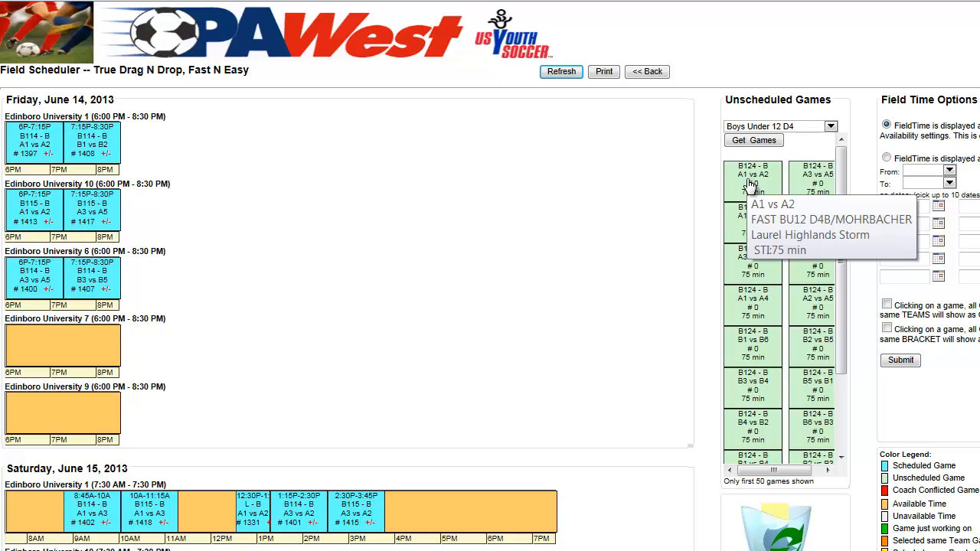
drag(750, 186, 10, 331)
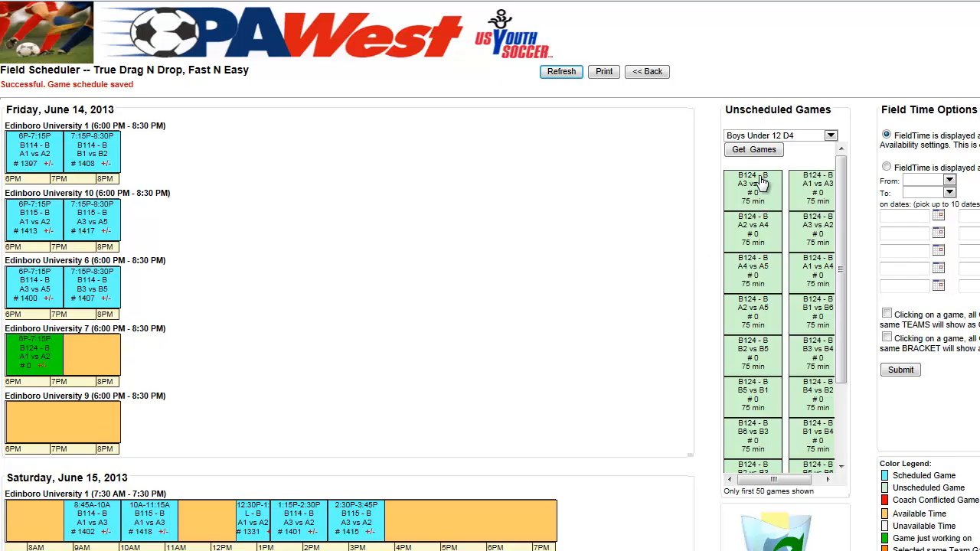
drag(763, 201, 64, 334)
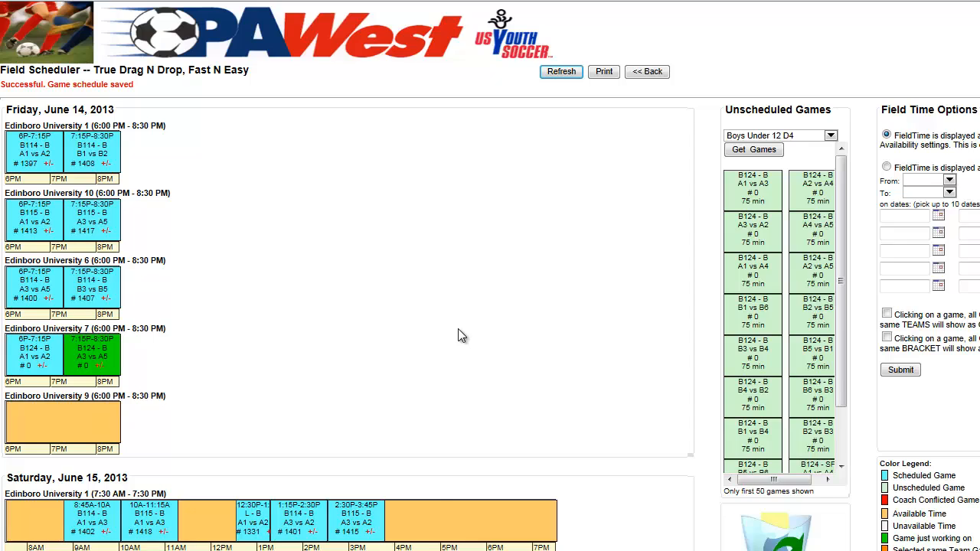
- Schedule B1 vs B6 and B2 vs B5 on Edinboro University 9 on Friday at 6PM and 7:15PM
scroll(458, 330, down, 1)
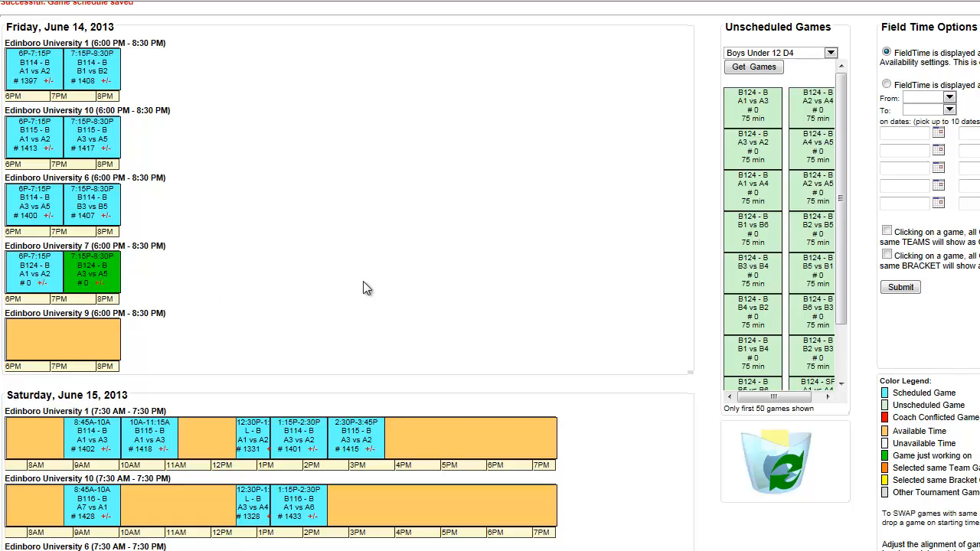
drag(840, 200, 839, 222)
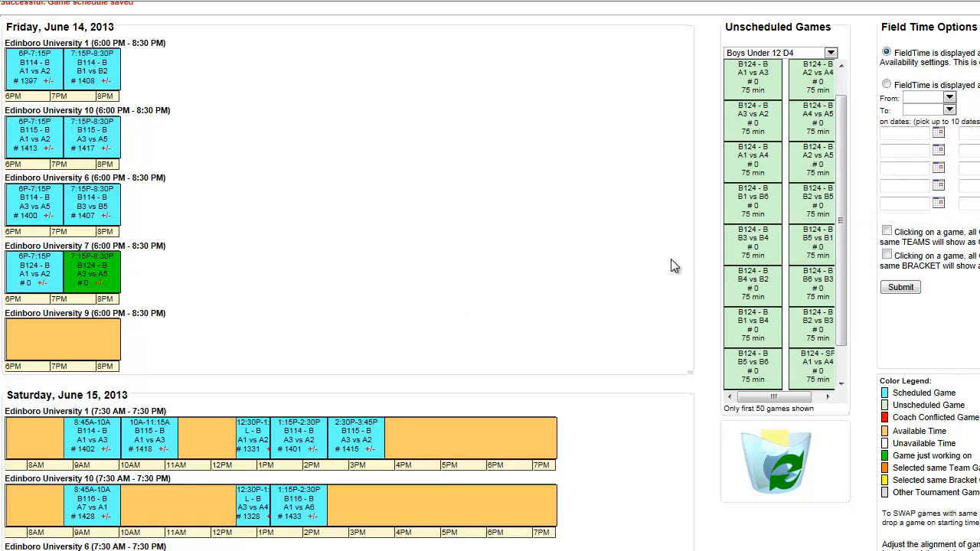
mouse_move(753, 203)
drag(753, 203, 9, 328)
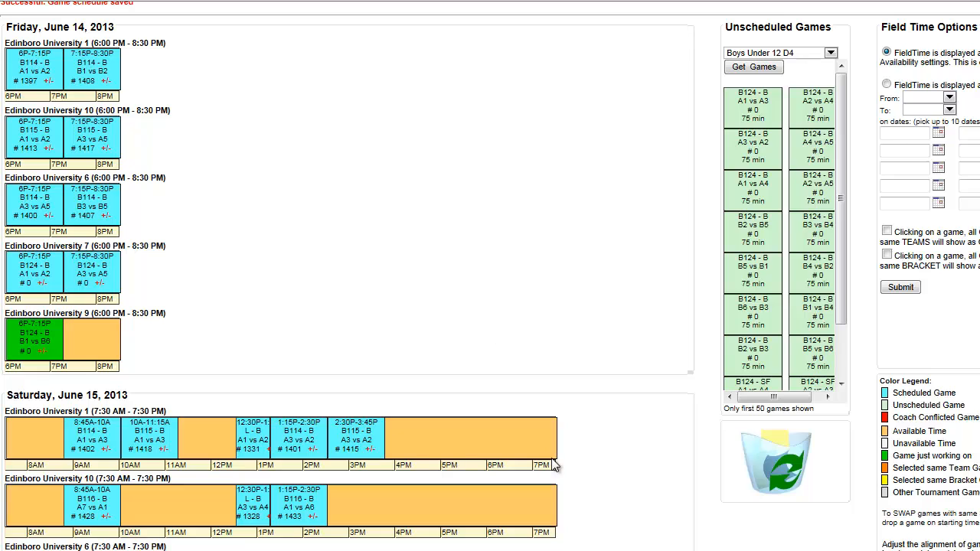
mouse_move(756, 230)
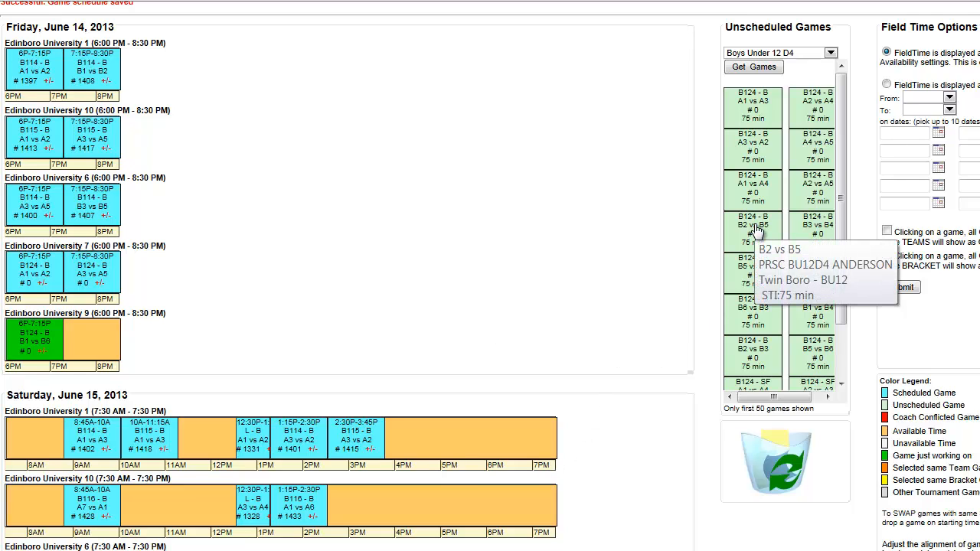
drag(756, 230, 64, 320)
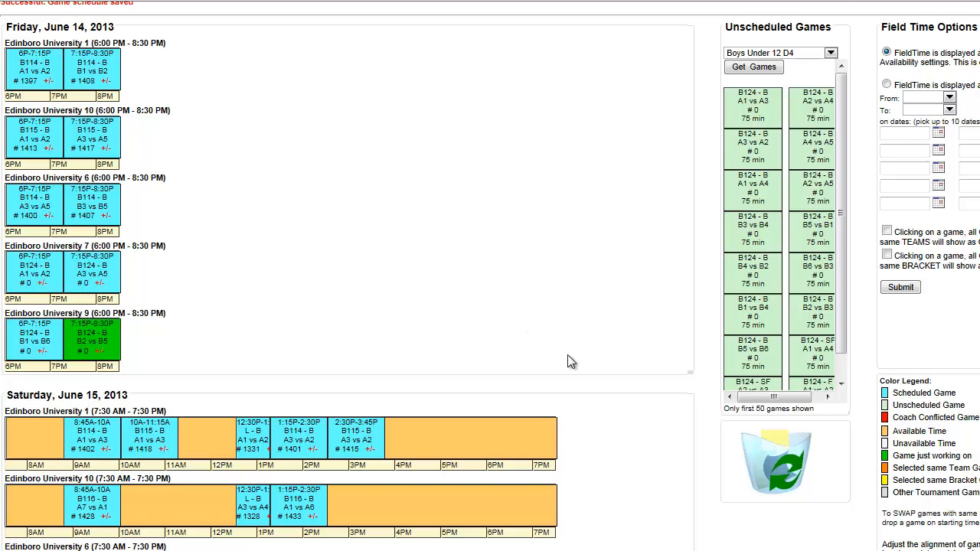
- Schedule A1 vs A3 on Edinboro University 9 on Saturday at 8:45AM
scroll(572, 355, down, 2)
scroll(572, 355, up, 4)
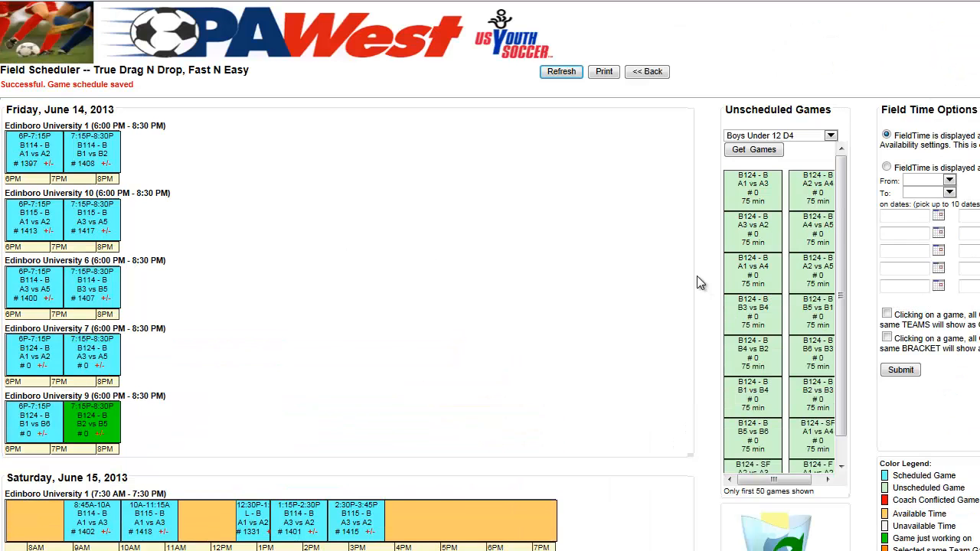
scroll(678, 324, down, 3)
scroll(678, 327, down, 3)
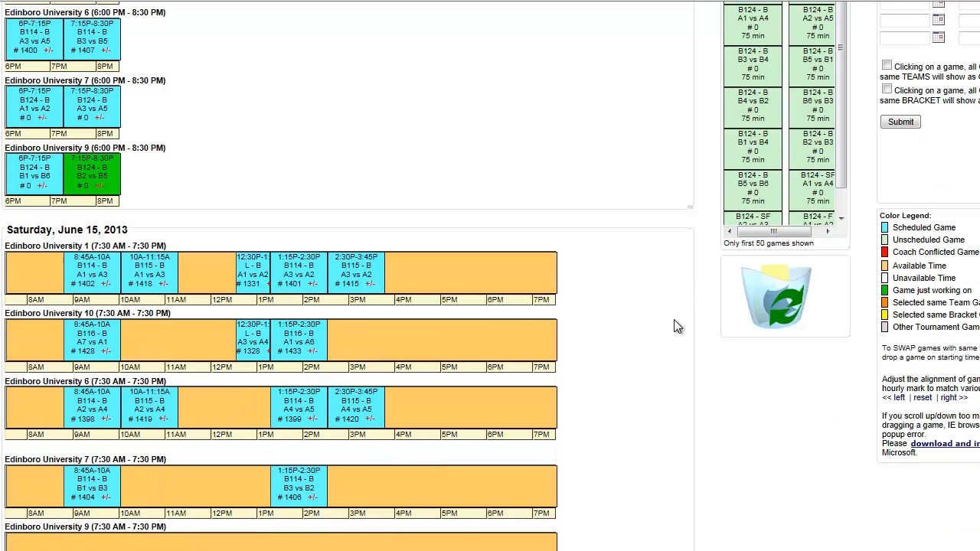
scroll(677, 327, down, 2)
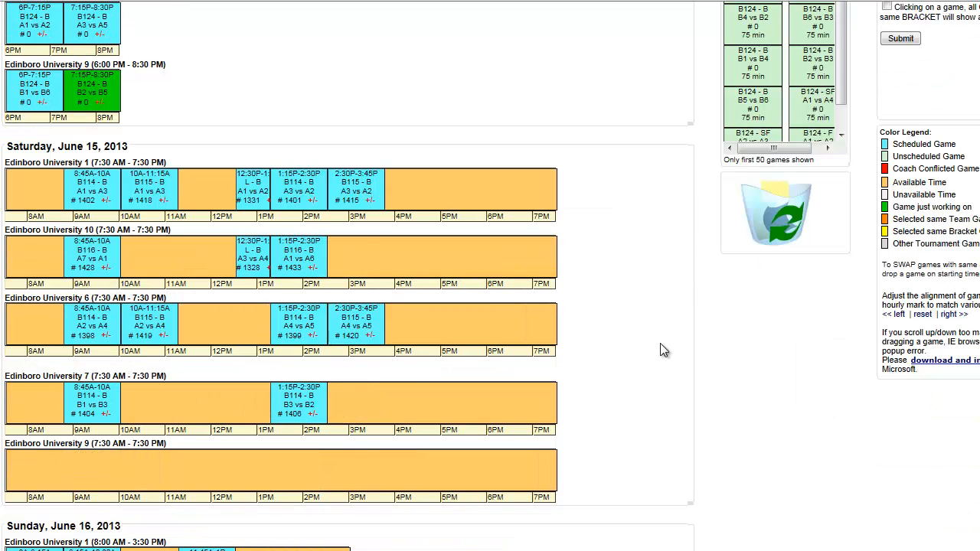
scroll(663, 350, up, 2)
scroll(672, 215, up, 2)
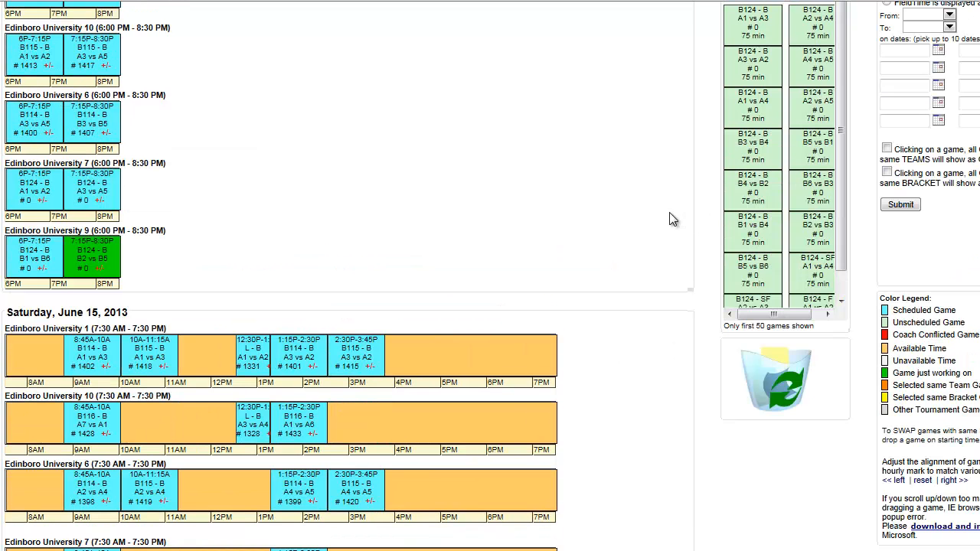
drag(752, 29, 66, 323)
scroll(306, 514, down, 4)
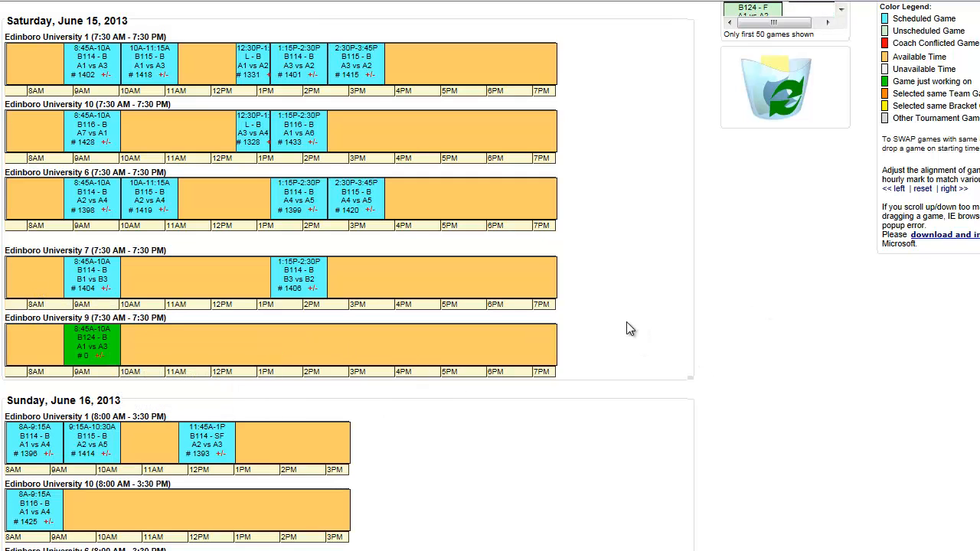
- Delete the Saturday A1 vs A3 game from the schedule by dropping it in the trash
scroll(626, 329, up, 4)
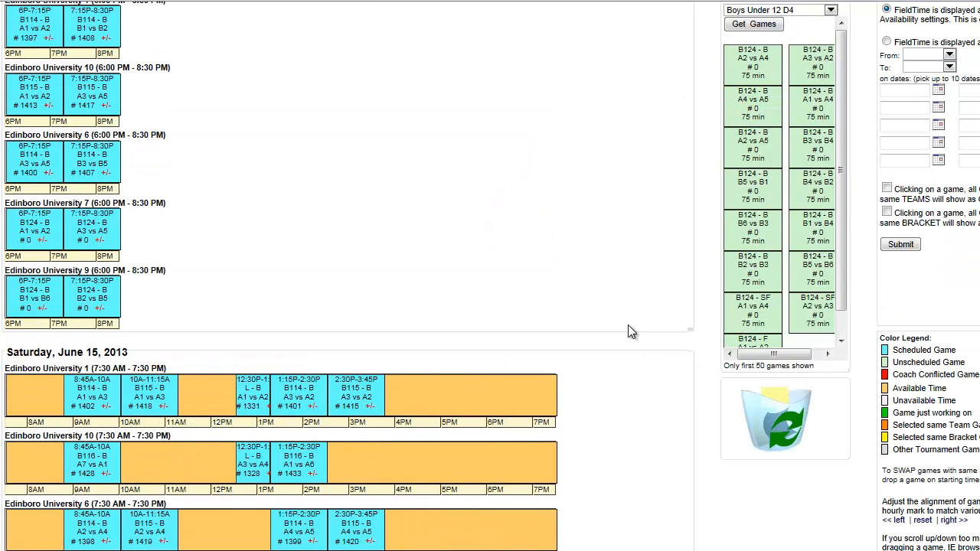
scroll(628, 326, down, 2)
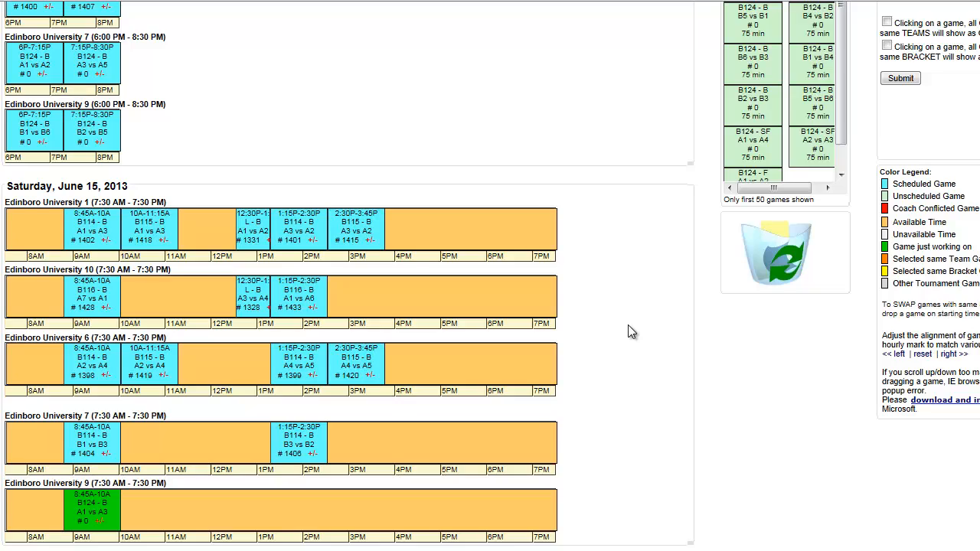
scroll(627, 326, down, 2)
scroll(628, 326, up, 3)
scroll(628, 332, up, 2)
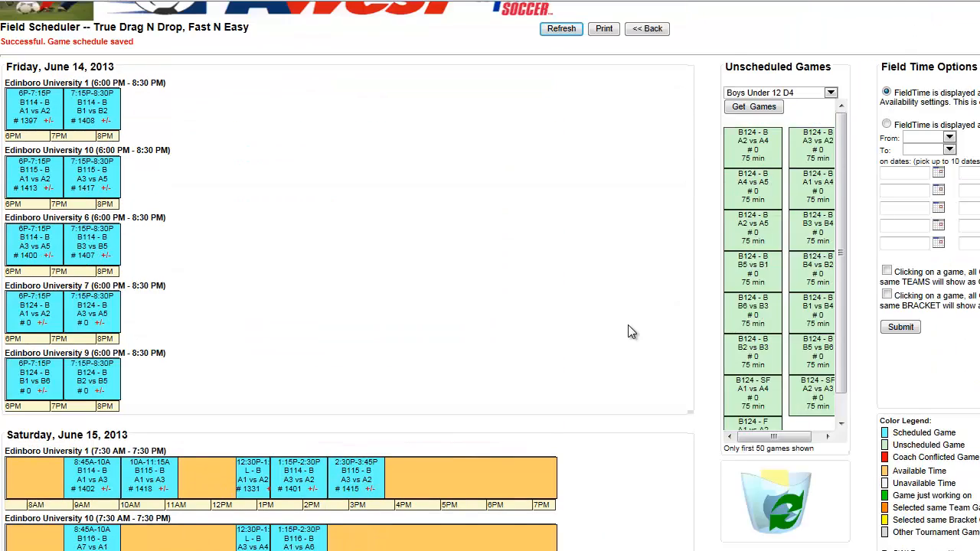
scroll(628, 332, down, 5)
drag(90, 349, 781, 82)
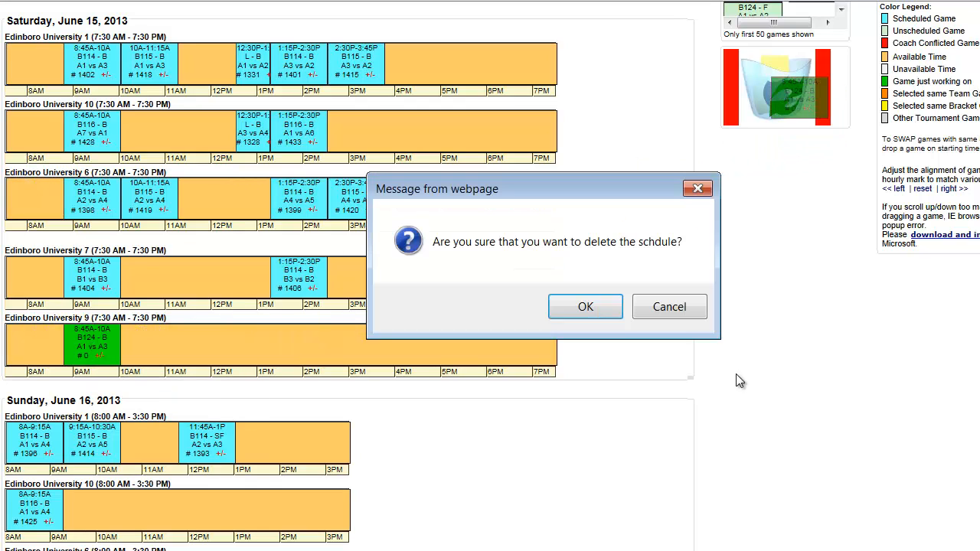
click(585, 307)
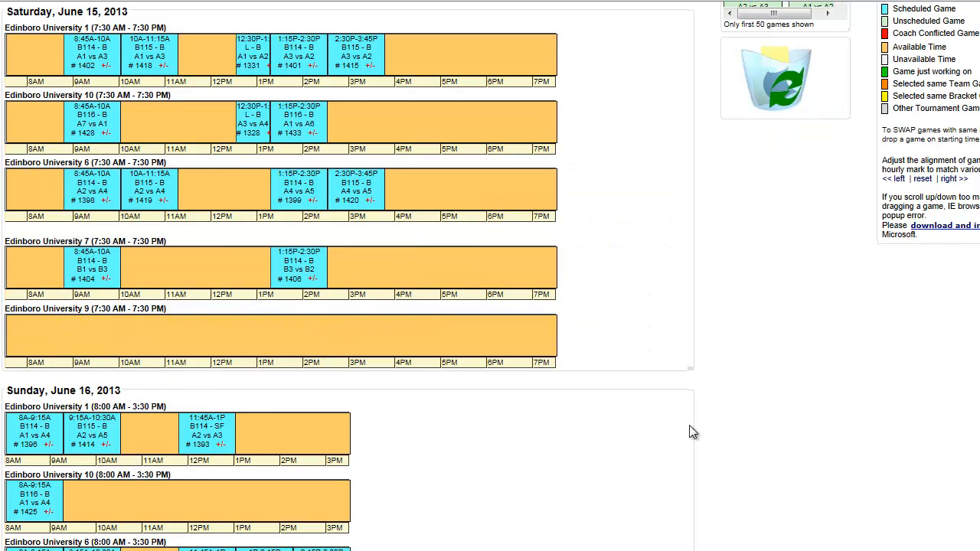
- Leave the field scheduler and open the tournament Publish page
scroll(691, 433, up, 5)
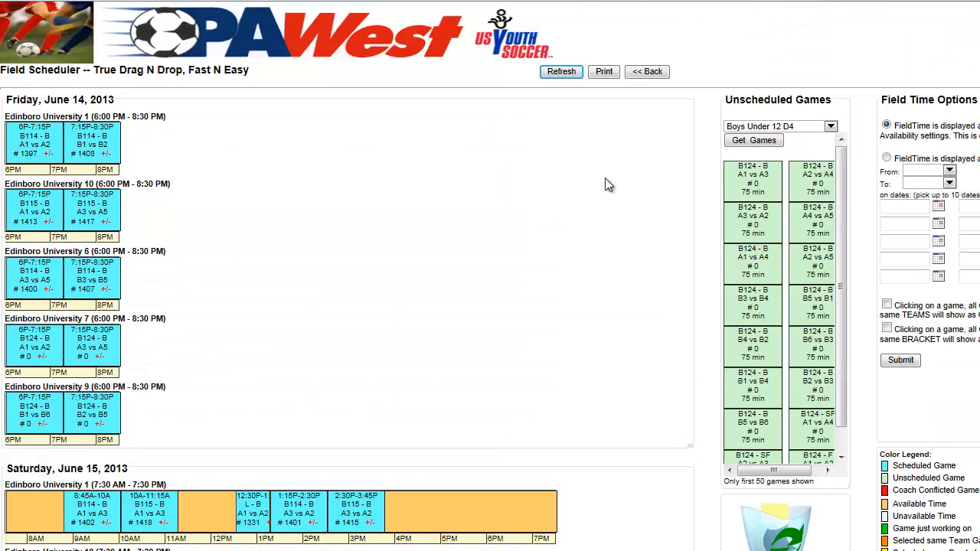
click(651, 73)
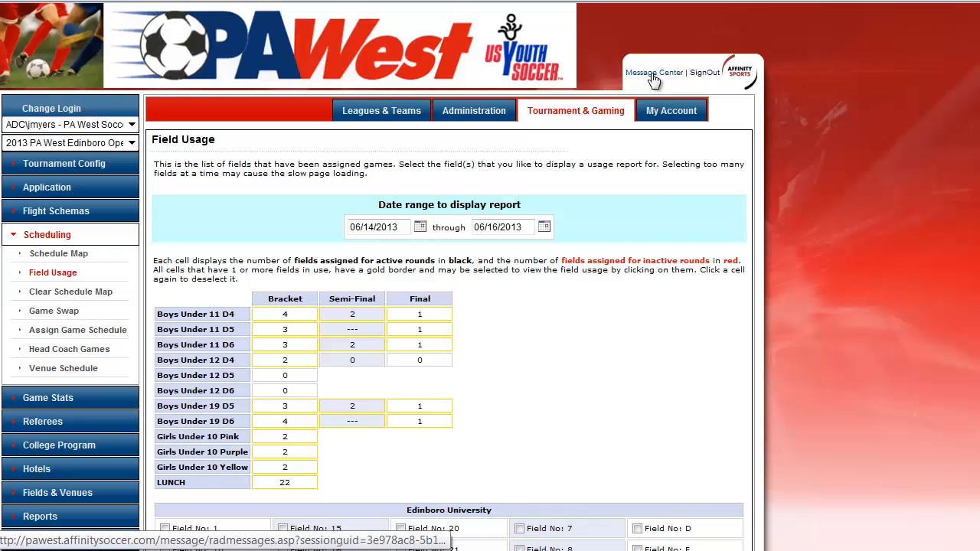
scroll(594, 449, down, 3)
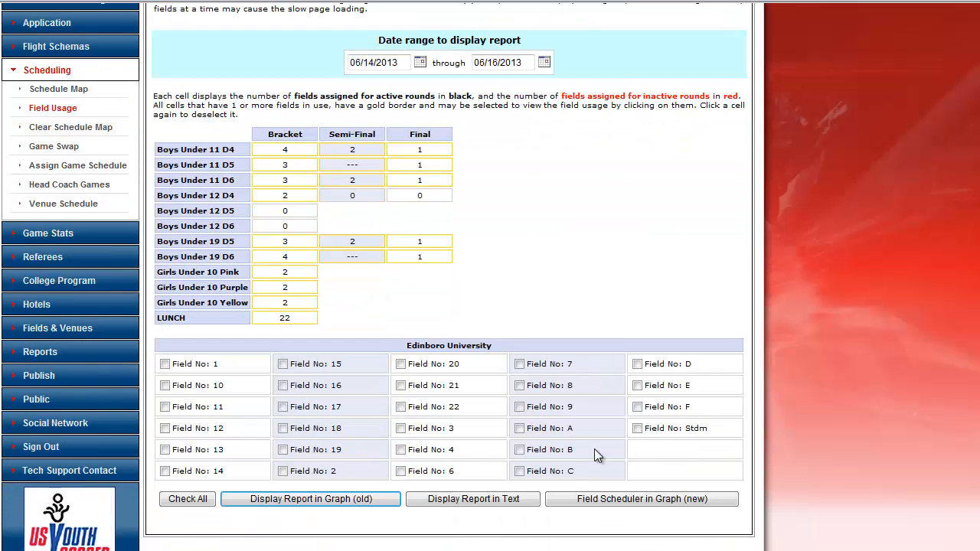
click(42, 380)
- Open the Boys Under 12 D4 game stats and review its bracket game schedule
scroll(212, 428, down, 3)
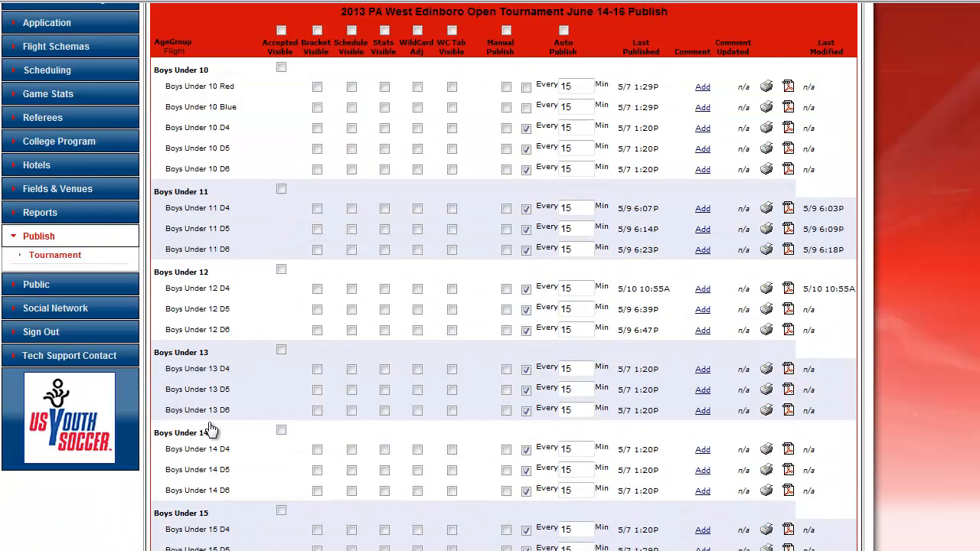
scroll(212, 428, down, 2)
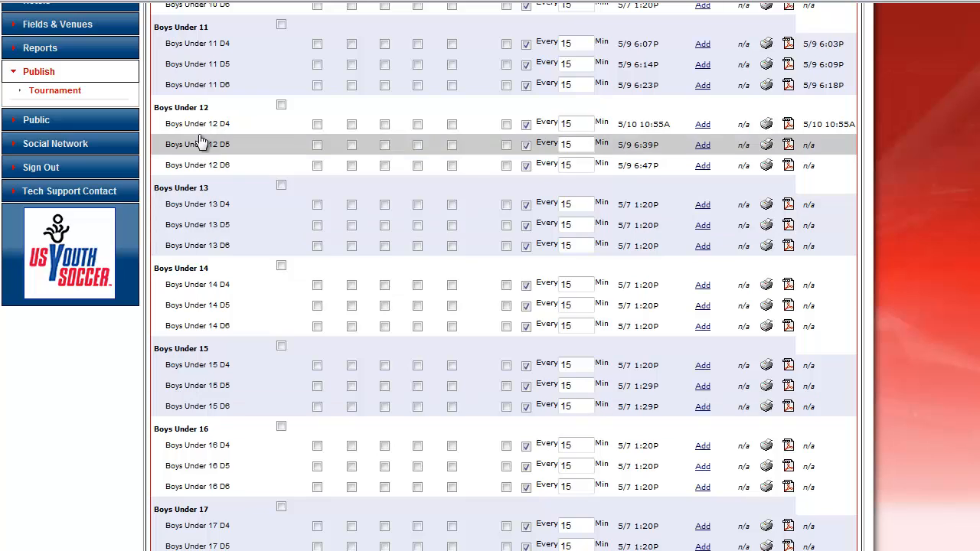
click(206, 130)
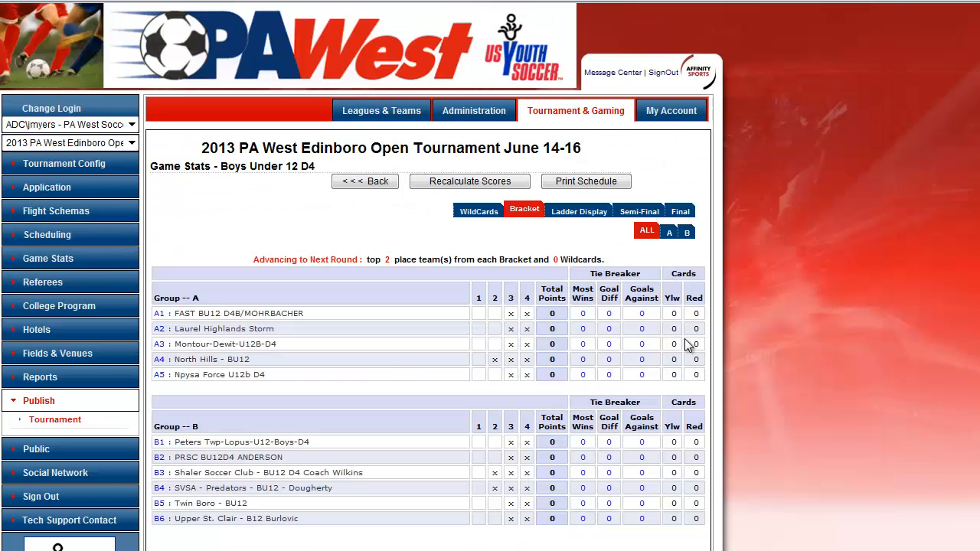
scroll(720, 368, down, 3)
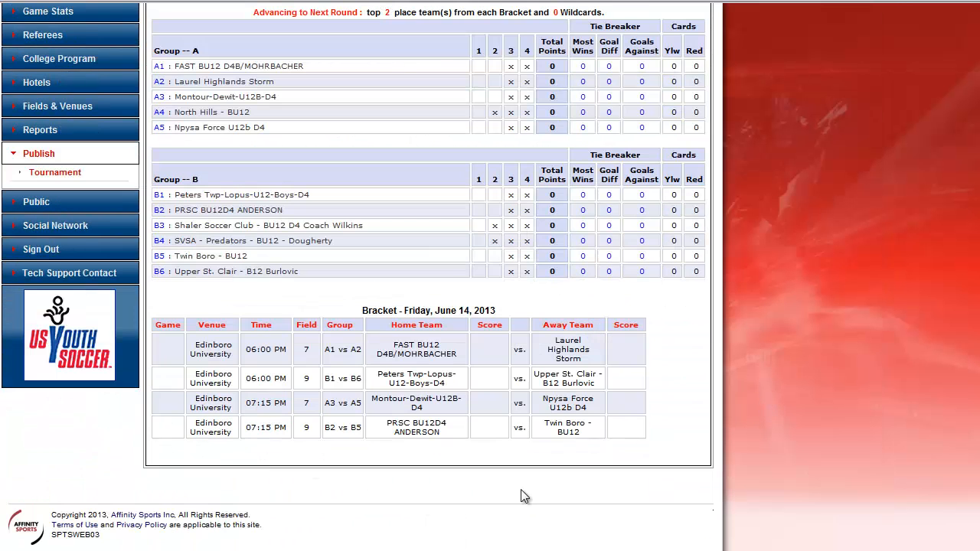